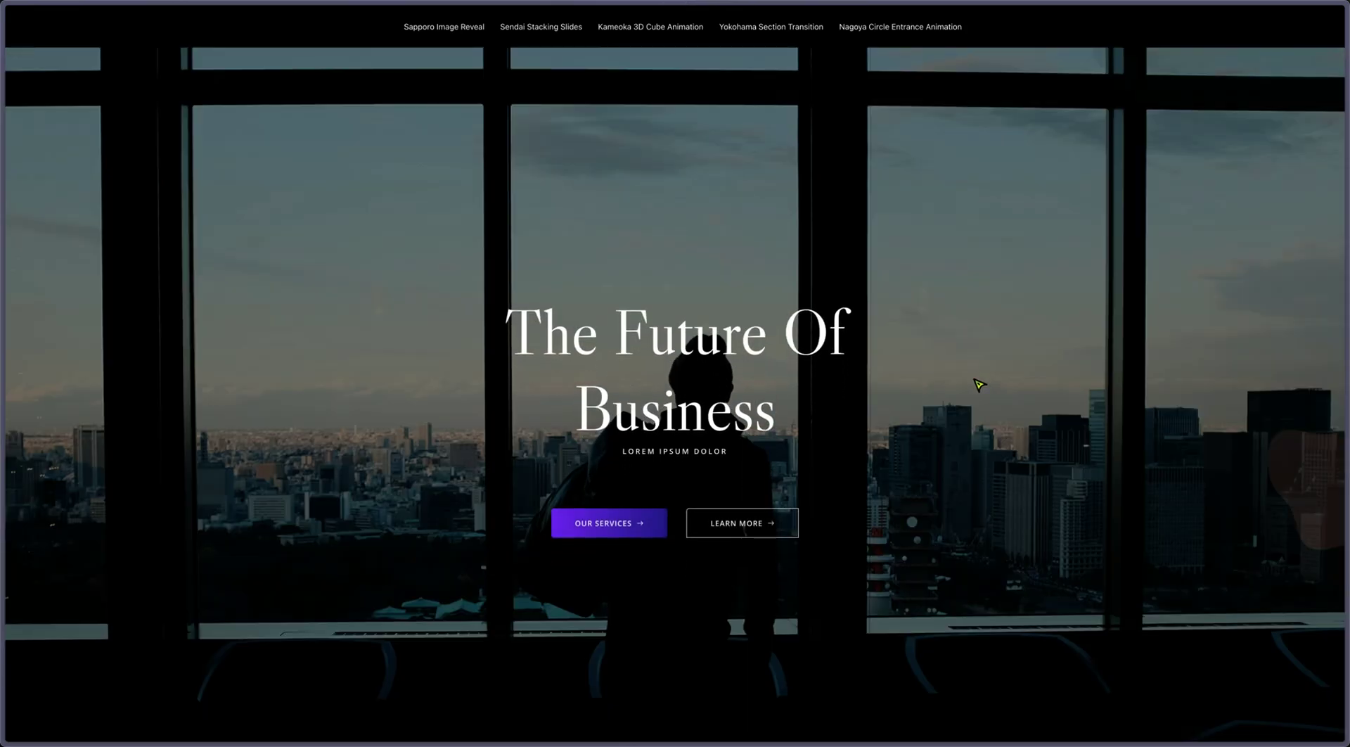
Scroll down from the hero watching sections fade in, then scroll back up slightly.
{"action": "scroll", "coordinate": [974, 384], "scroll_direction": "down", "scroll_amount": 5}
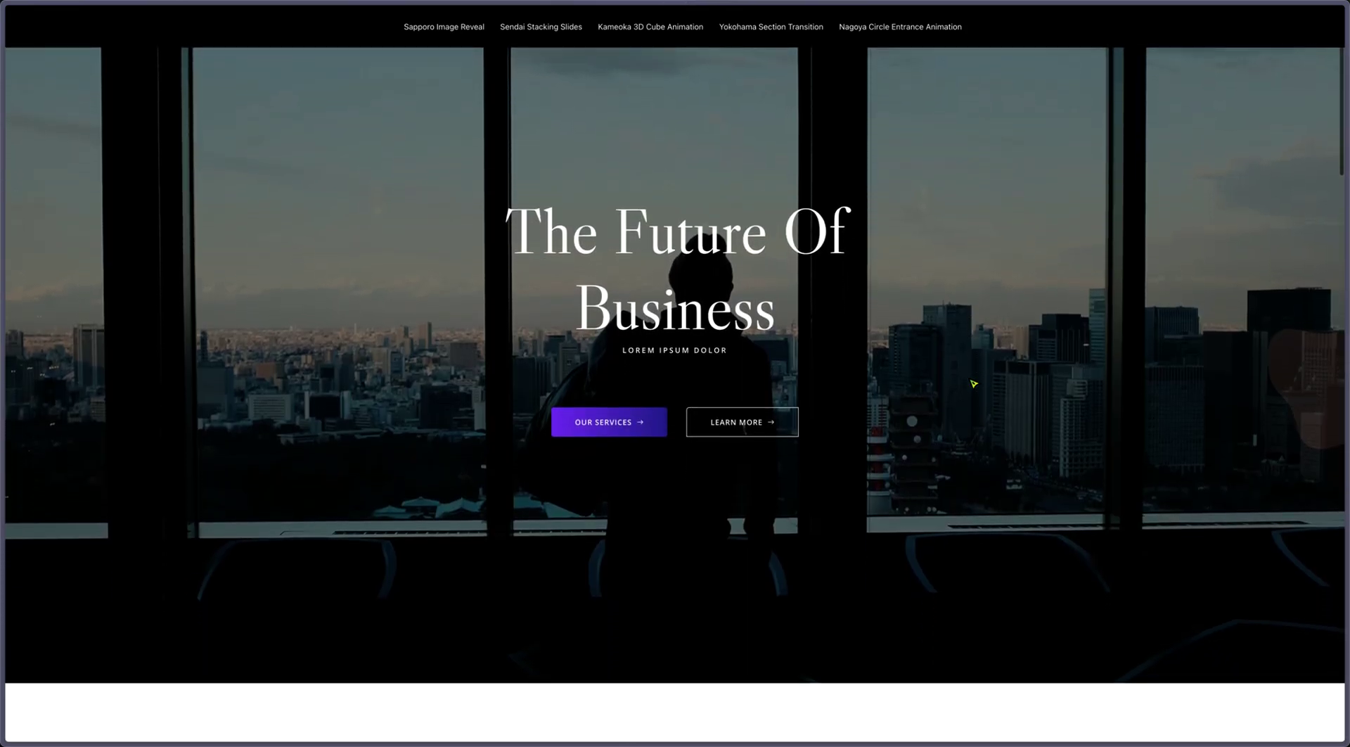
{"action": "scroll", "coordinate": [974, 383], "scroll_direction": "down", "scroll_amount": 1}
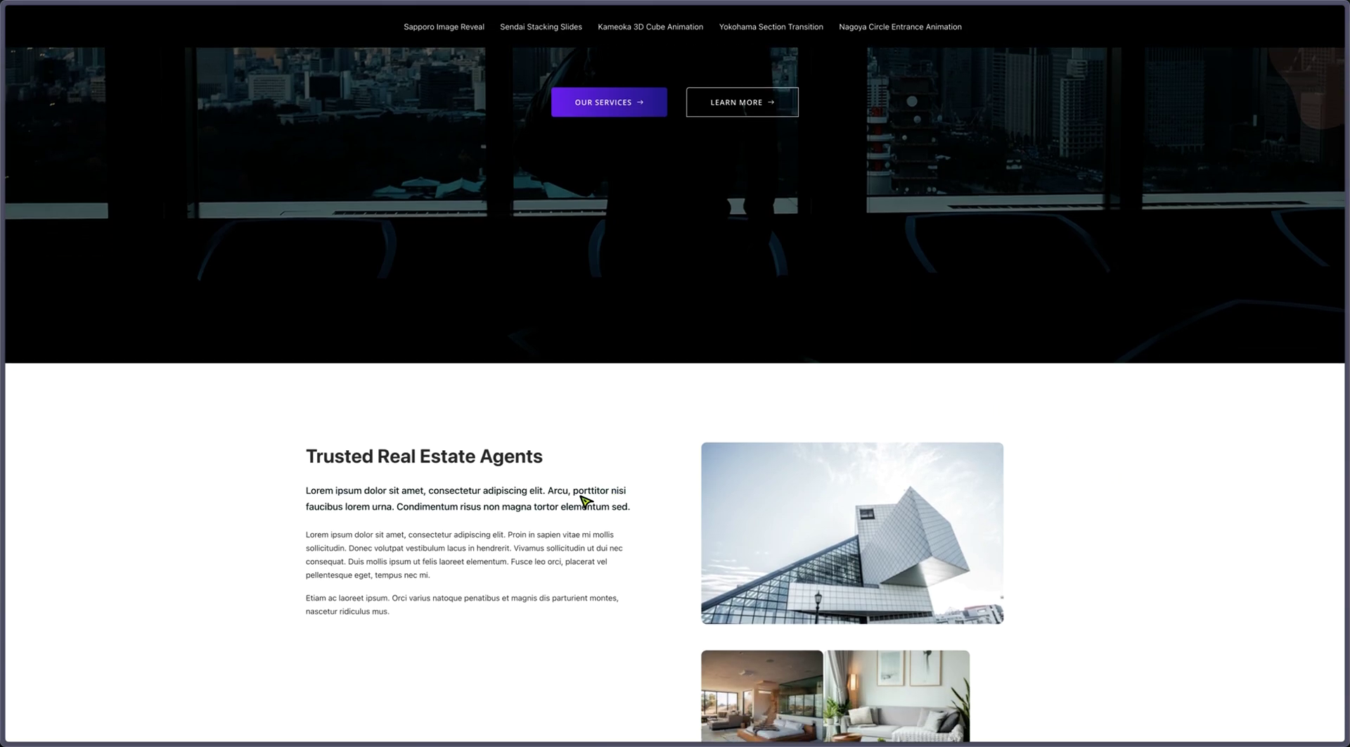
{"action": "scroll", "coordinate": [1204, 529], "scroll_direction": "down", "scroll_amount": 5}
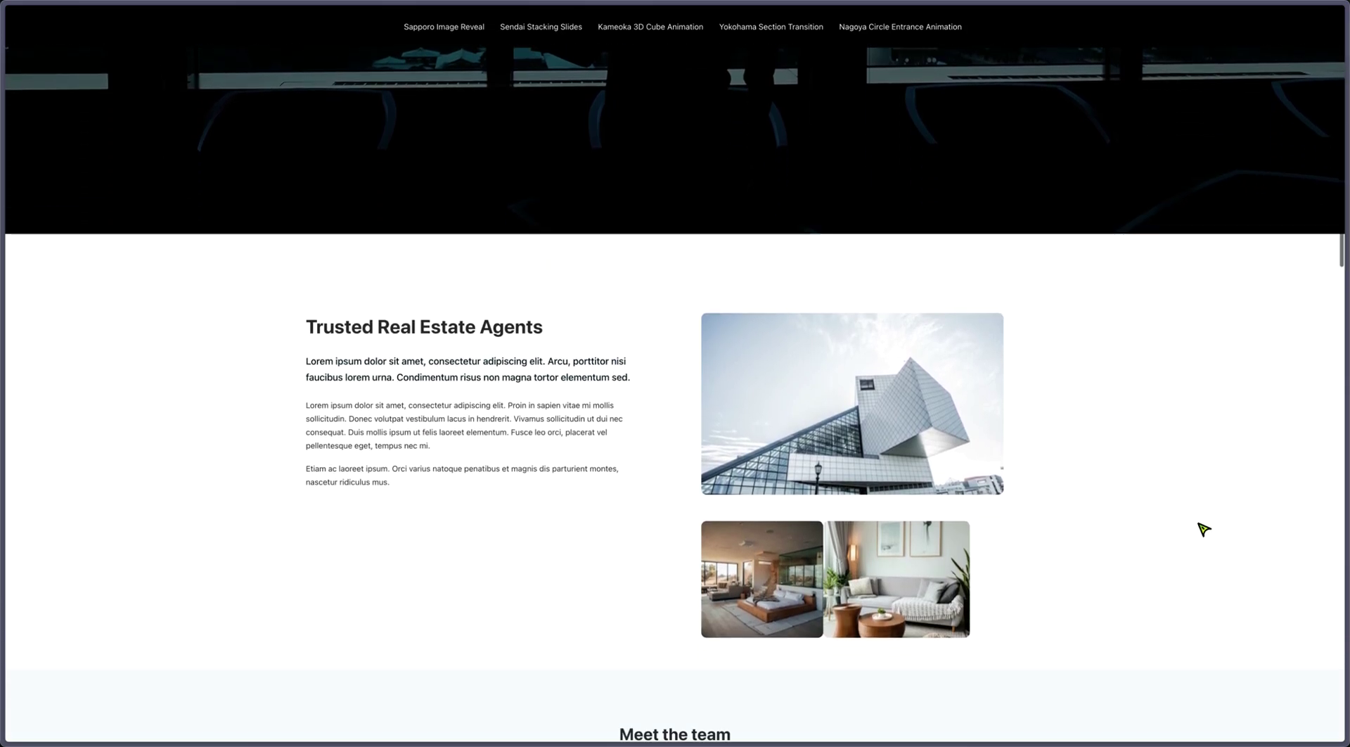
{"action": "scroll", "coordinate": [1204, 529], "scroll_direction": "down", "scroll_amount": 5}
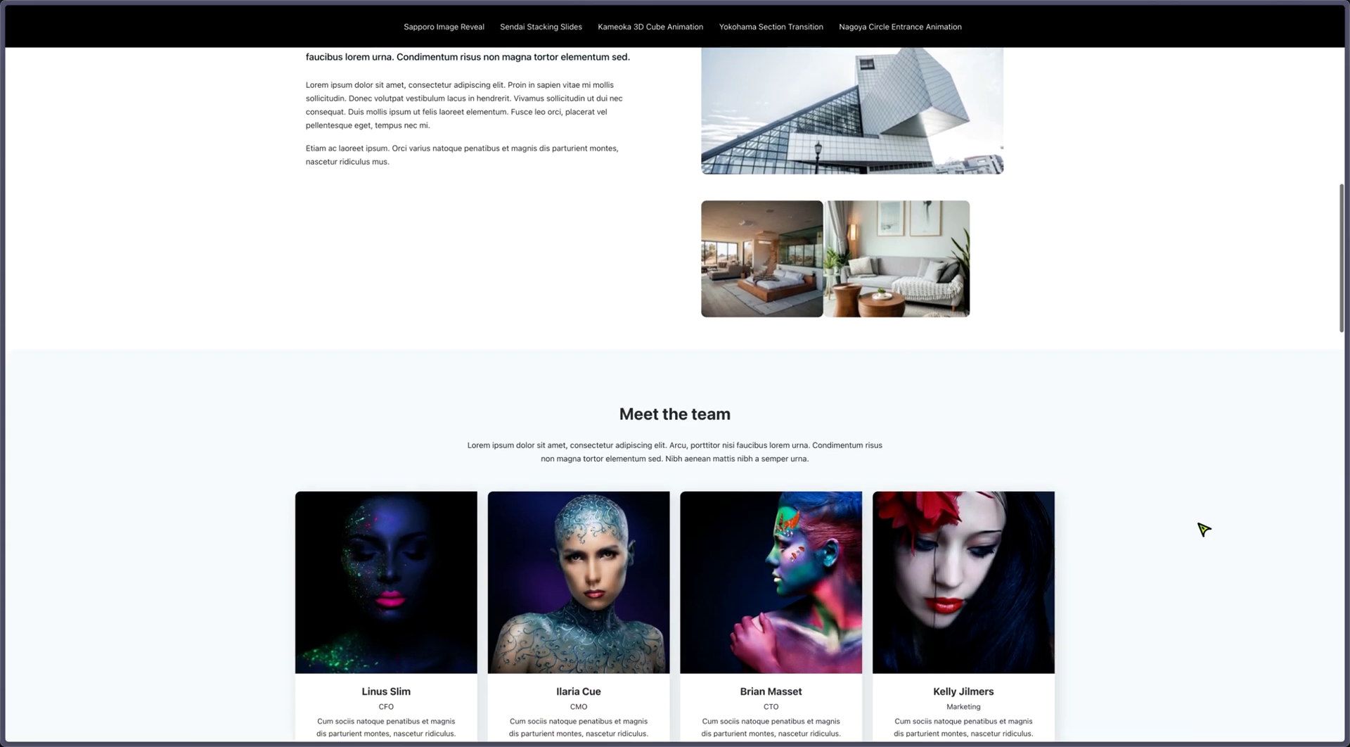
{"action": "scroll", "coordinate": [1204, 529], "scroll_direction": "down", "scroll_amount": 4}
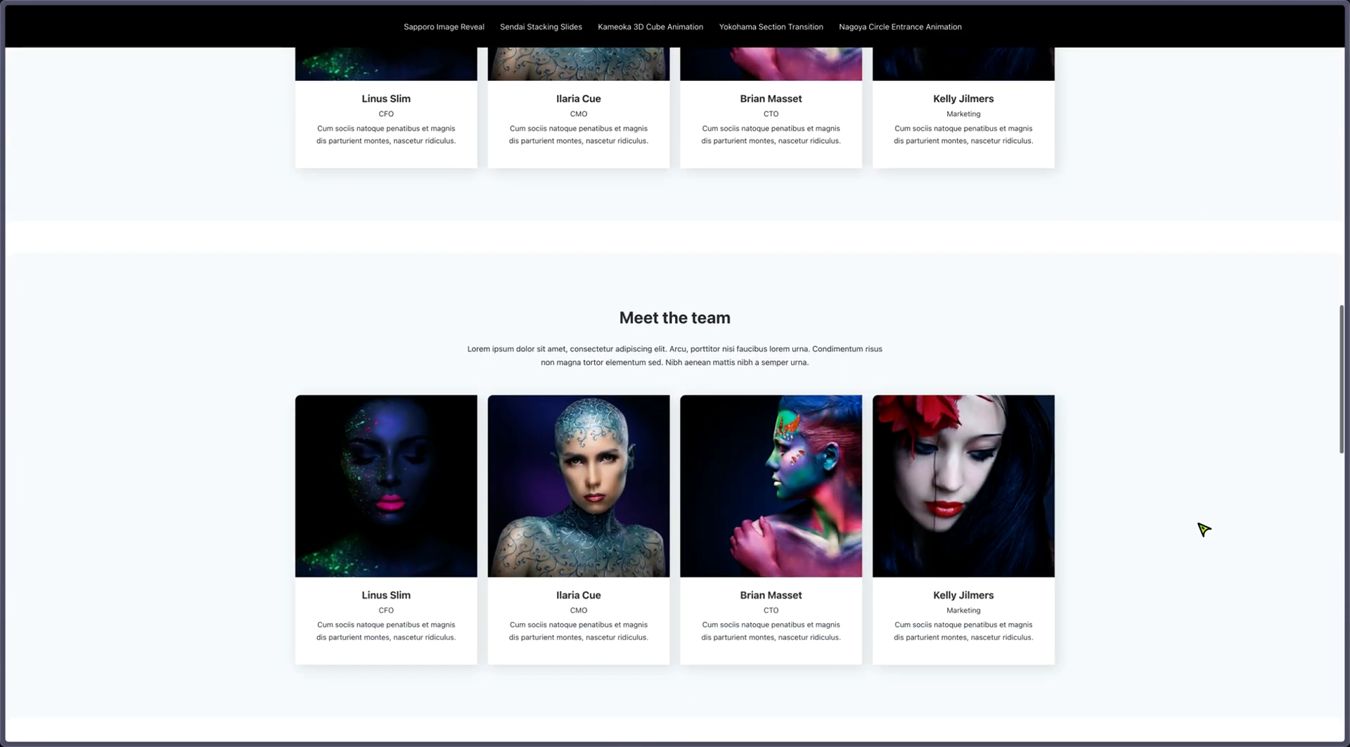
{"action": "scroll", "coordinate": [1204, 528], "scroll_direction": "down", "scroll_amount": 3}
{"action": "scroll", "coordinate": [1204, 529], "scroll_direction": "down", "scroll_amount": 1}
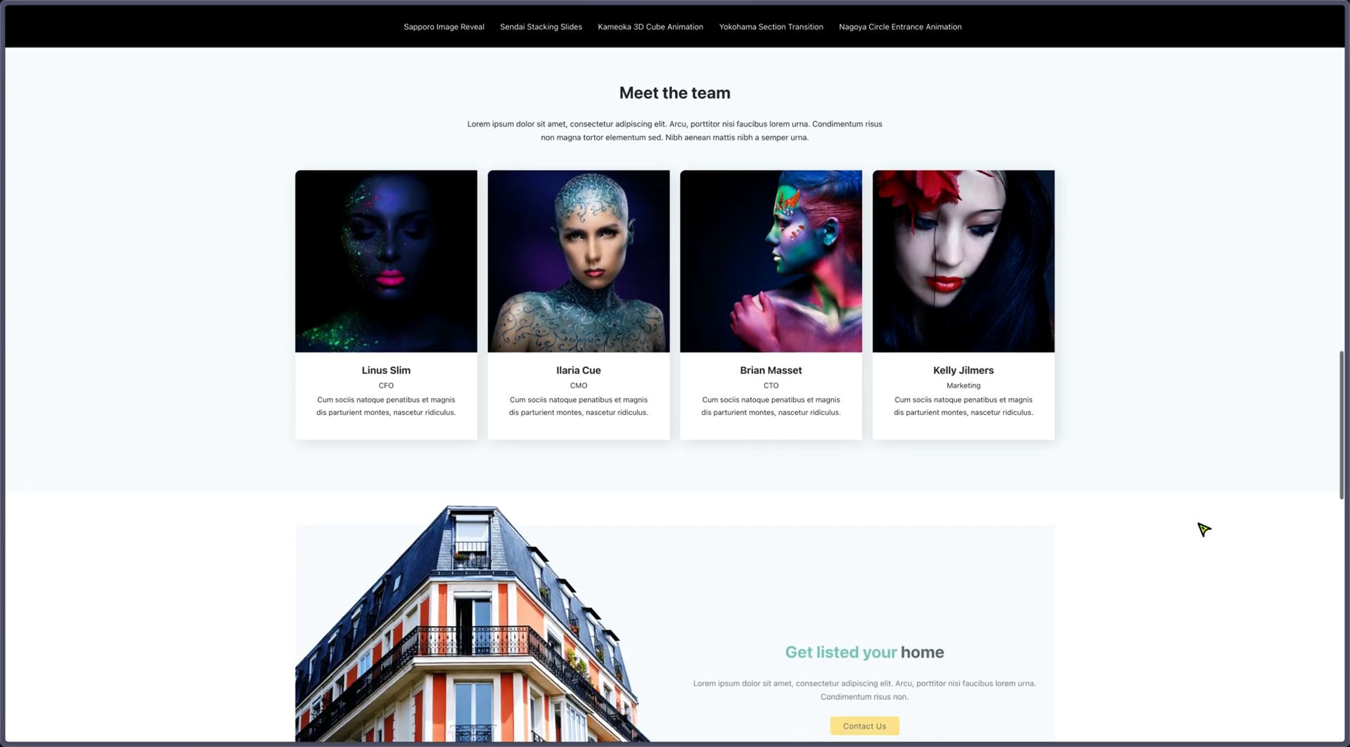
{"action": "scroll", "coordinate": [1204, 529], "scroll_direction": "down", "scroll_amount": 1}
{"action": "scroll", "coordinate": [1204, 529], "scroll_direction": "down", "scroll_amount": 1}
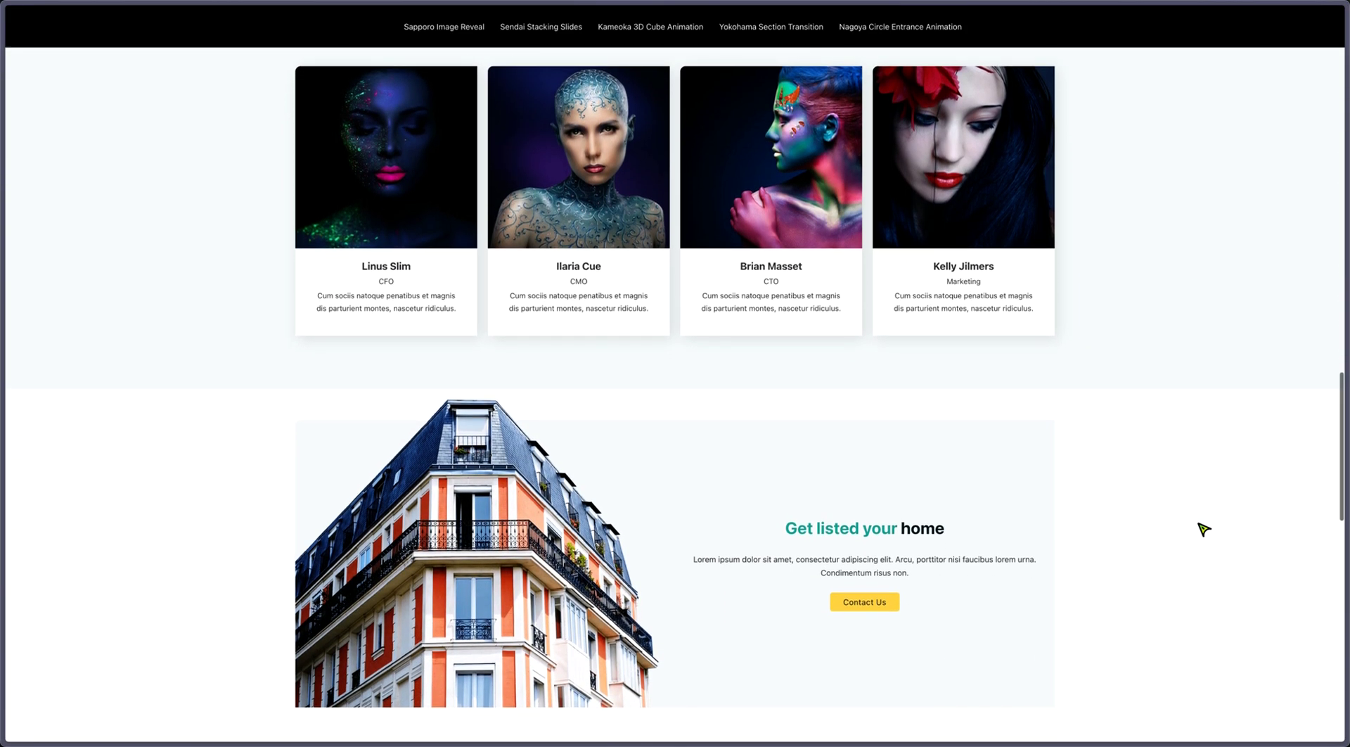
{"action": "scroll", "coordinate": [1196, 523], "scroll_direction": "down", "scroll_amount": 3}
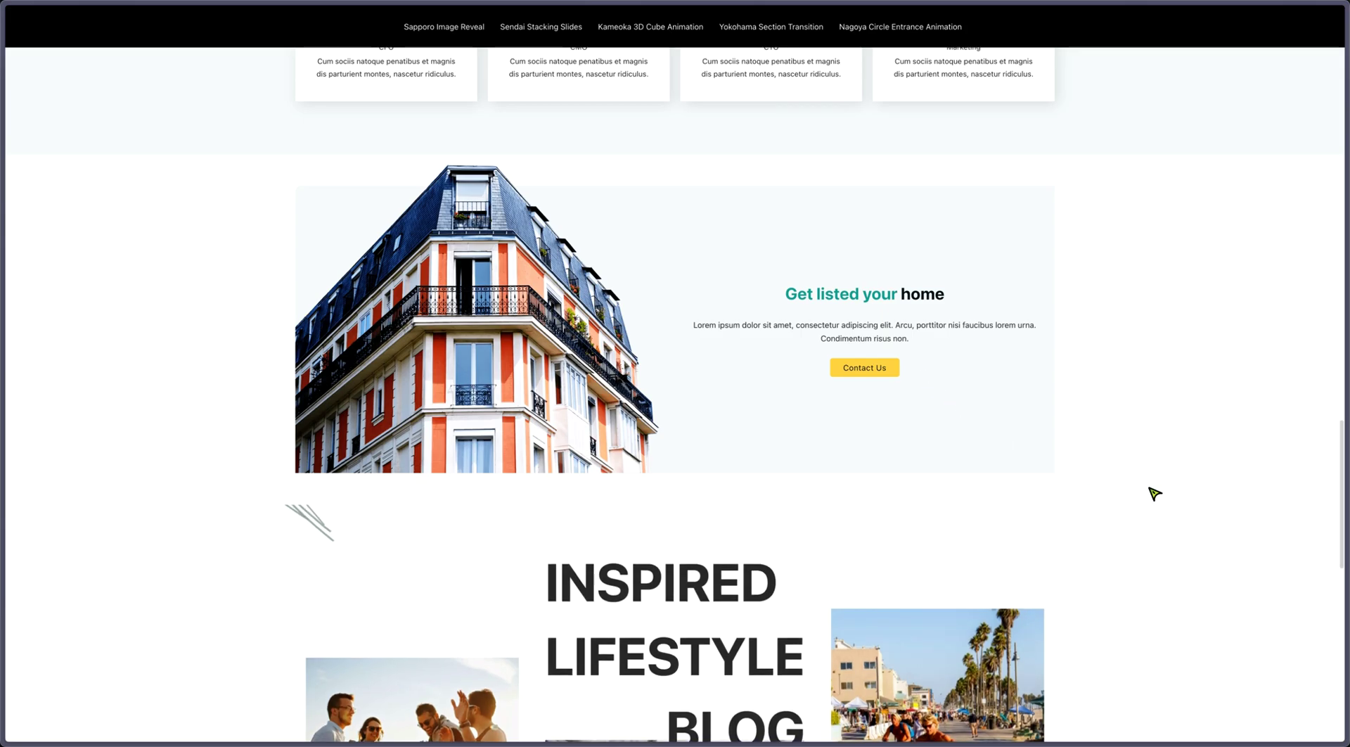
{"action": "scroll", "coordinate": [1180, 497], "scroll_direction": "down", "scroll_amount": 3}
{"action": "scroll", "coordinate": [1181, 496], "scroll_direction": "down", "scroll_amount": 7}
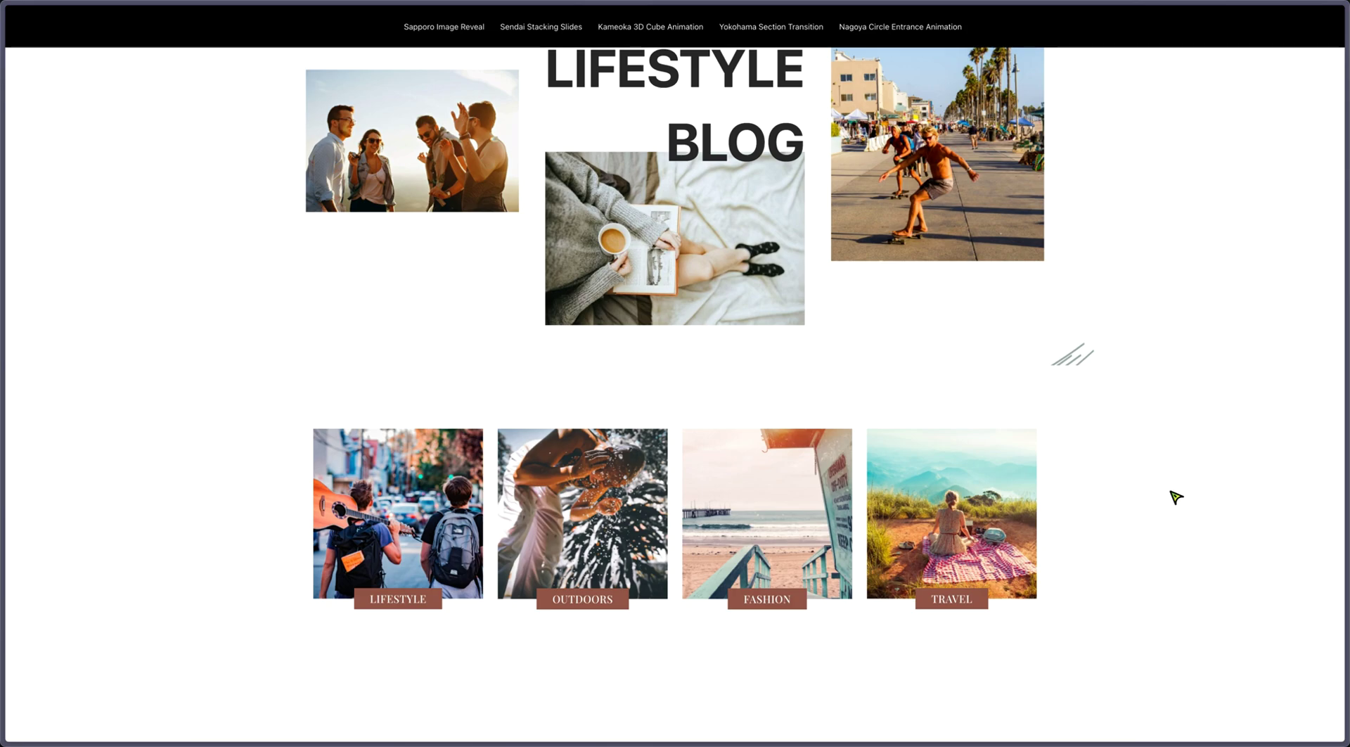
{"action": "scroll", "coordinate": [1180, 496], "scroll_direction": "down", "scroll_amount": 4}
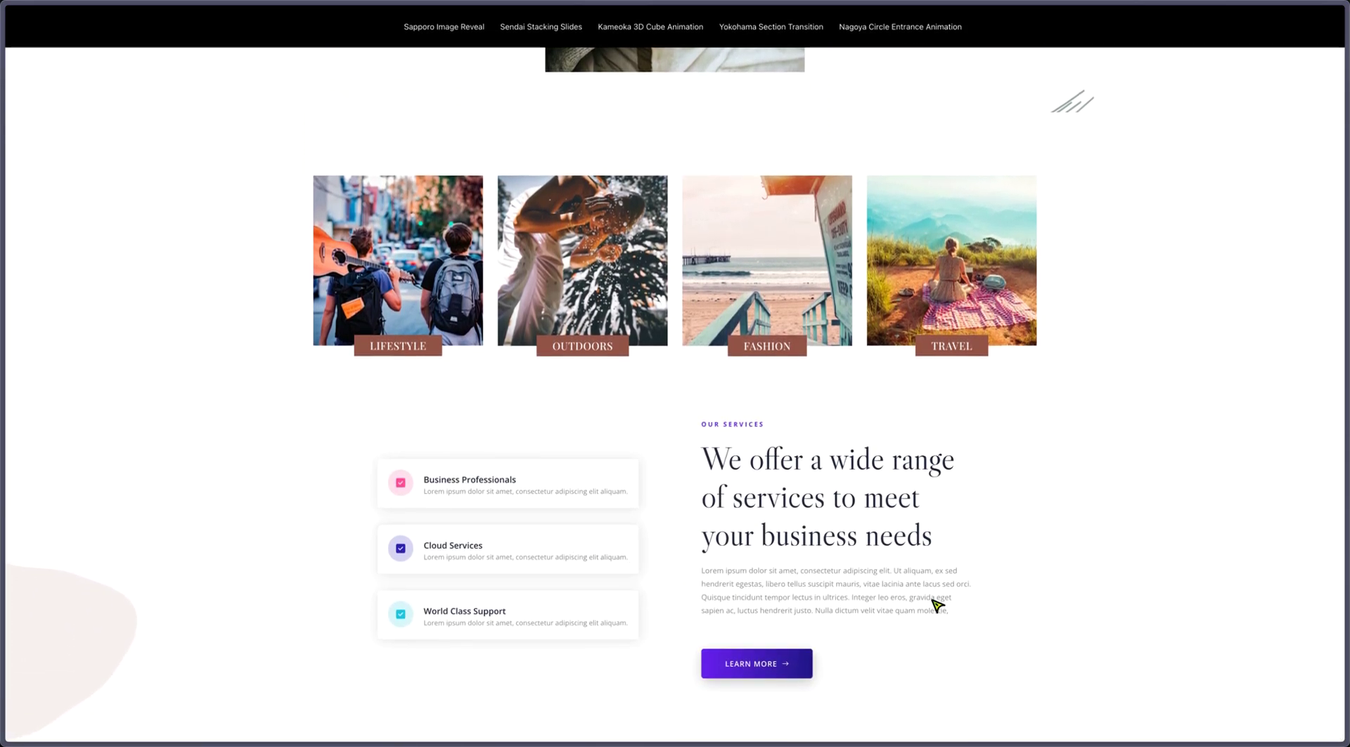
{"action": "scroll", "coordinate": [1061, 594], "scroll_direction": "up", "scroll_amount": 10}
{"action": "scroll", "coordinate": [1065, 593], "scroll_direction": "up", "scroll_amount": 10}
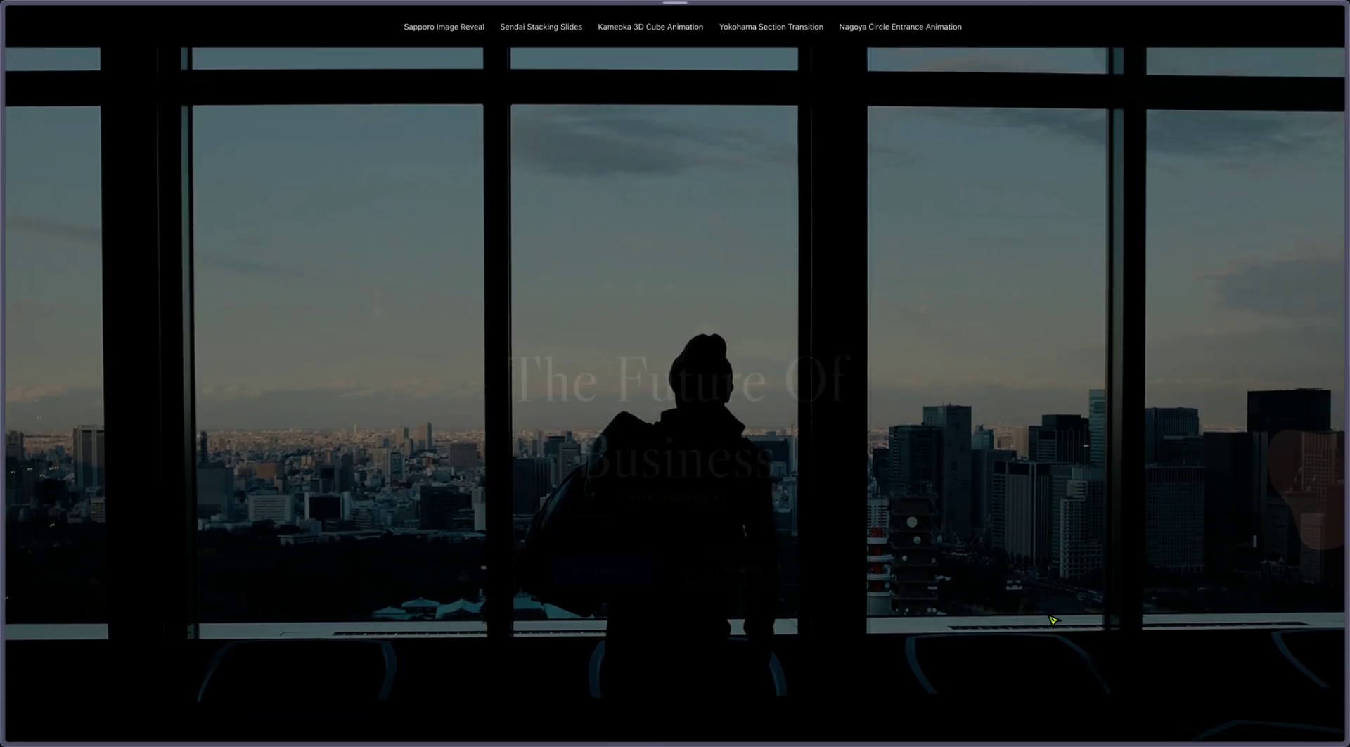
Scroll down again to the Our Services section as it animates in.
{"action": "scroll", "coordinate": [1045, 606], "scroll_direction": "down", "scroll_amount": 5}
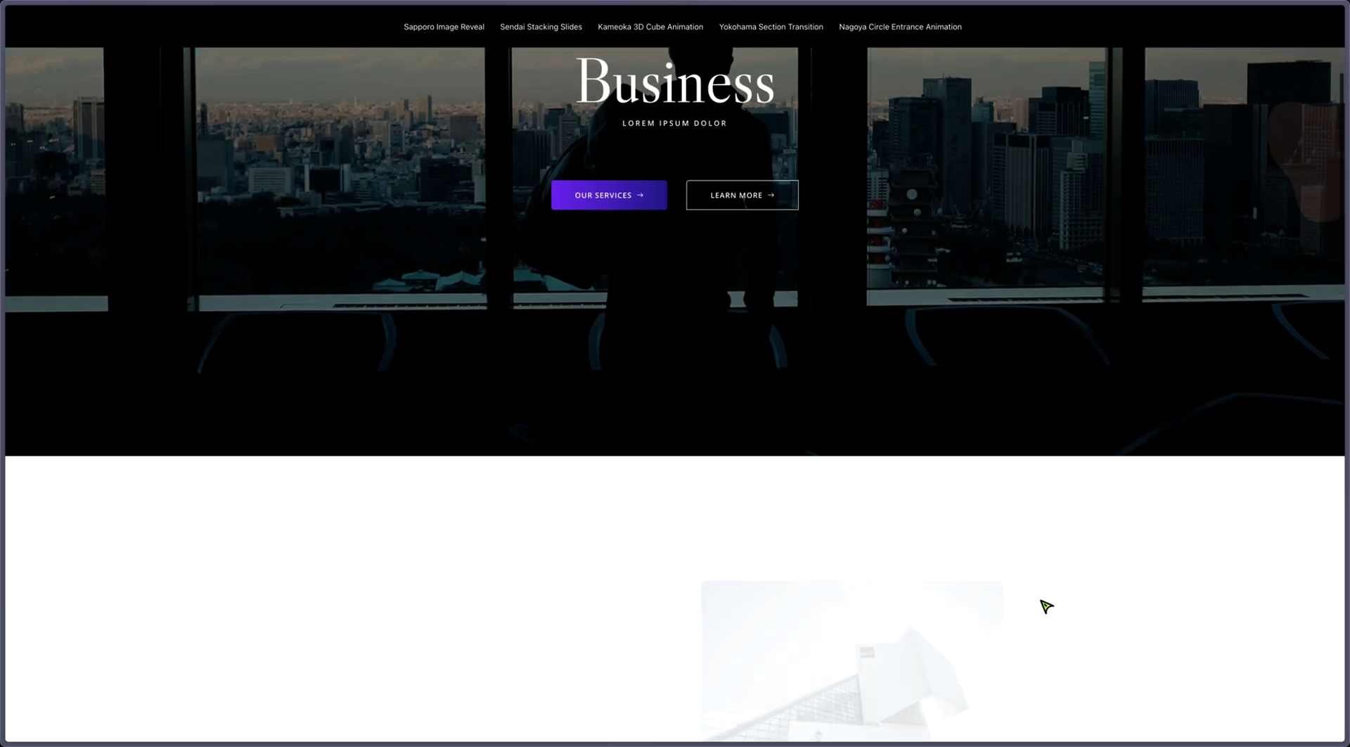
{"action": "scroll", "coordinate": [1046, 607], "scroll_direction": "down", "scroll_amount": 5}
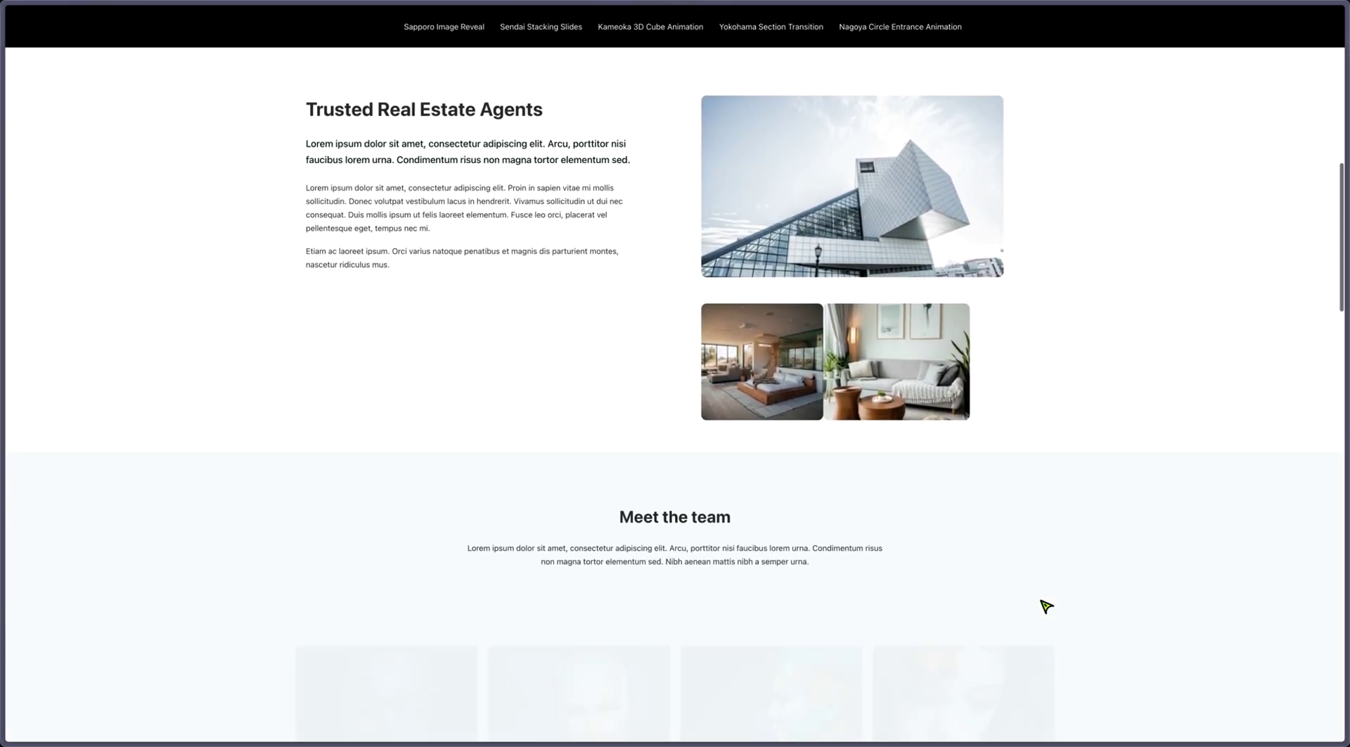
{"action": "scroll", "coordinate": [1046, 606], "scroll_direction": "down", "scroll_amount": 5}
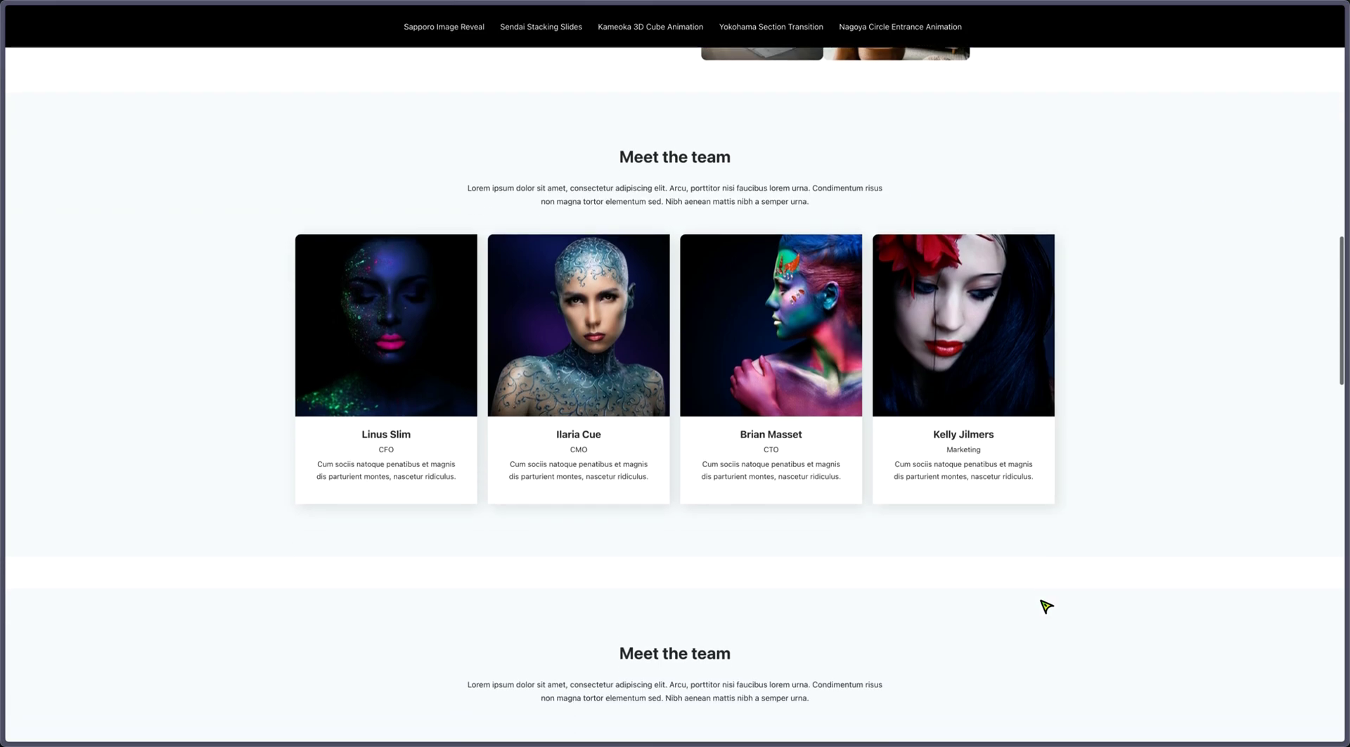
{"action": "scroll", "coordinate": [1046, 606], "scroll_direction": "down", "scroll_amount": 2}
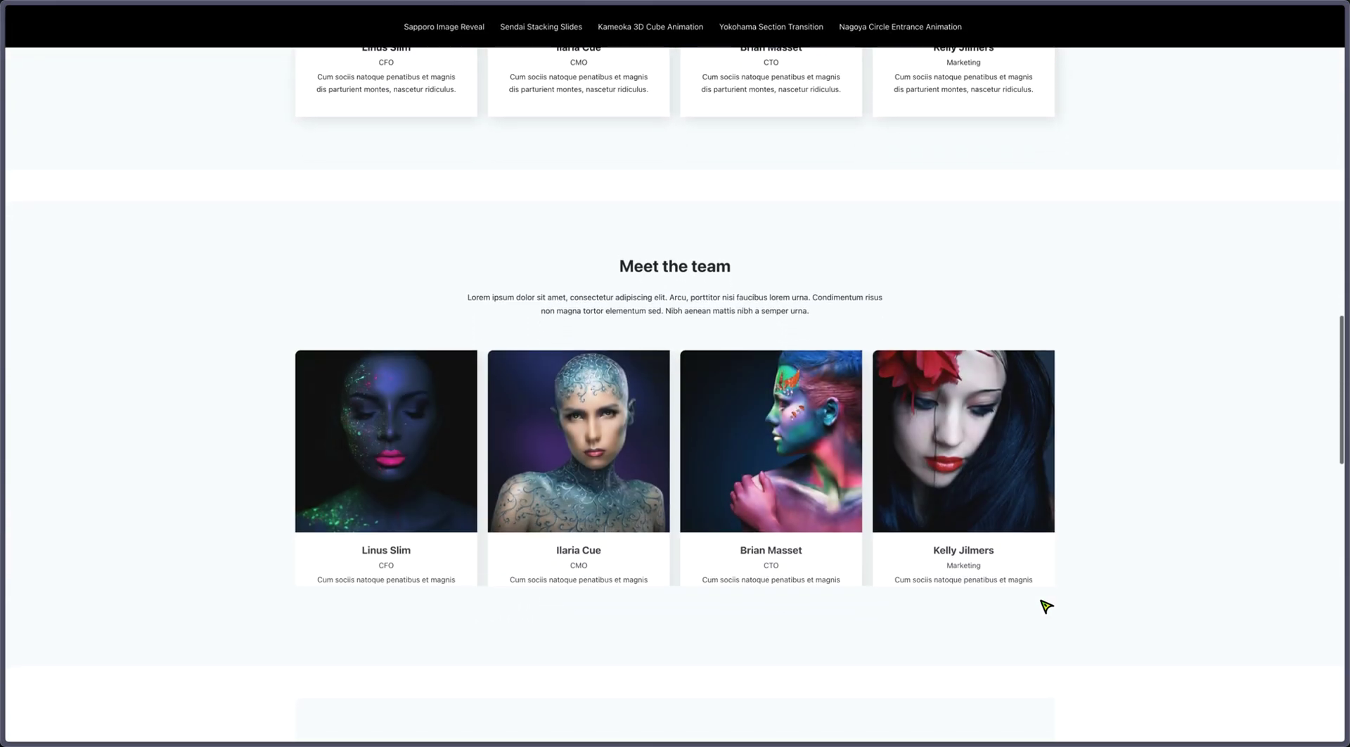
{"action": "scroll", "coordinate": [1046, 607], "scroll_direction": "down", "scroll_amount": 8}
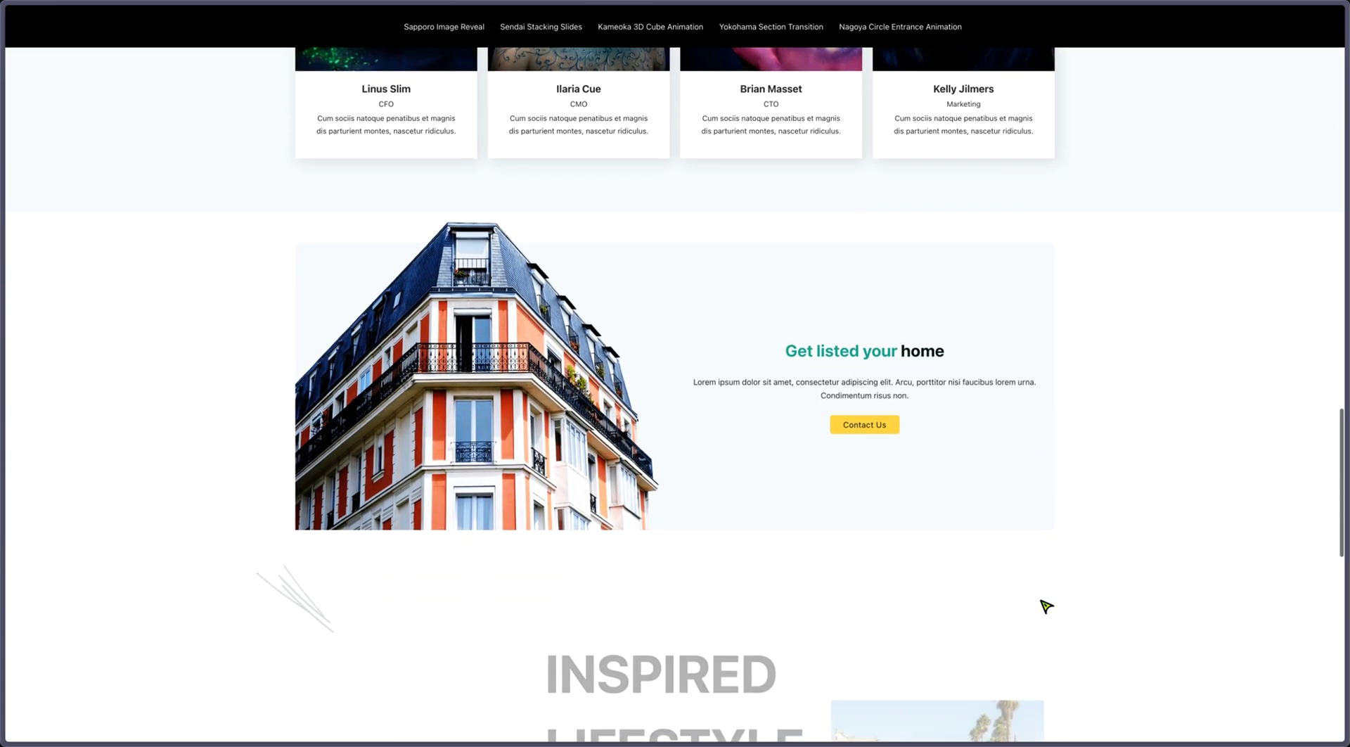
{"action": "scroll", "coordinate": [1046, 607], "scroll_direction": "down", "scroll_amount": 4}
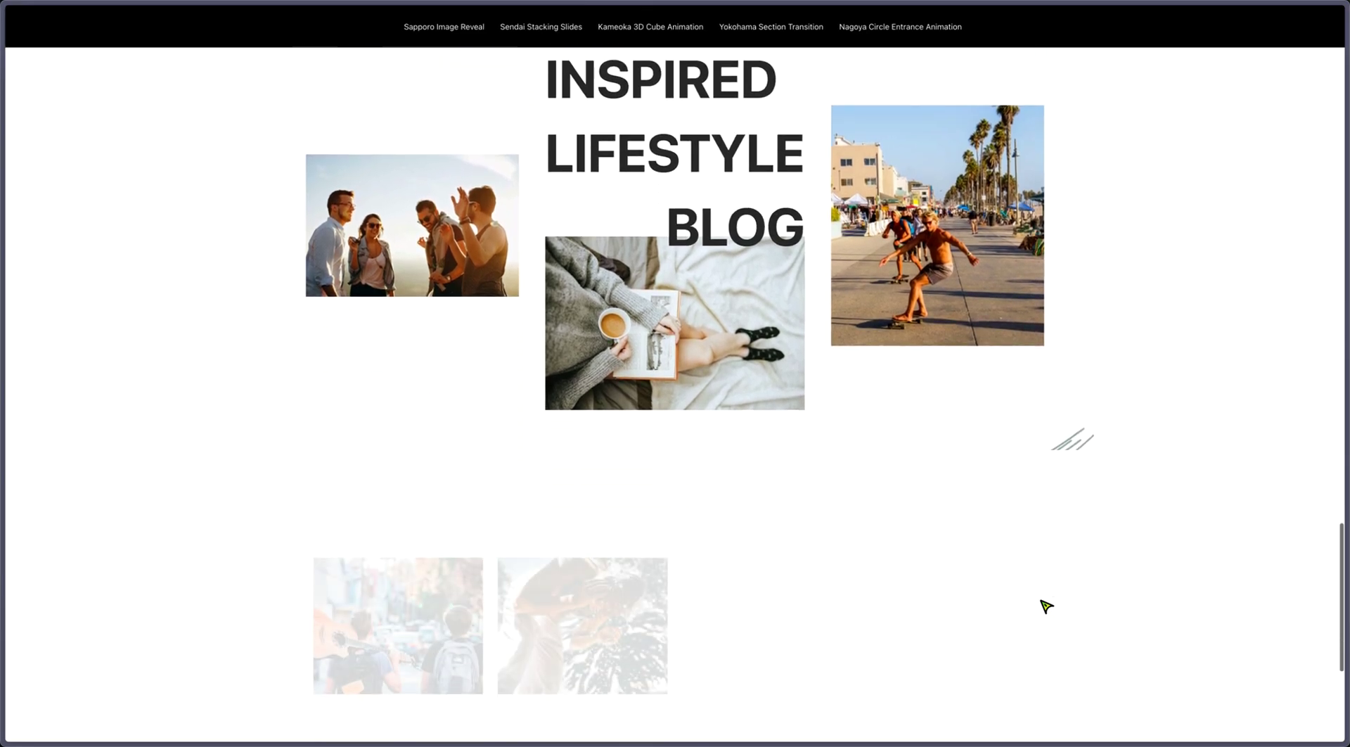
{"action": "scroll", "coordinate": [1047, 606], "scroll_direction": "down", "scroll_amount": 4}
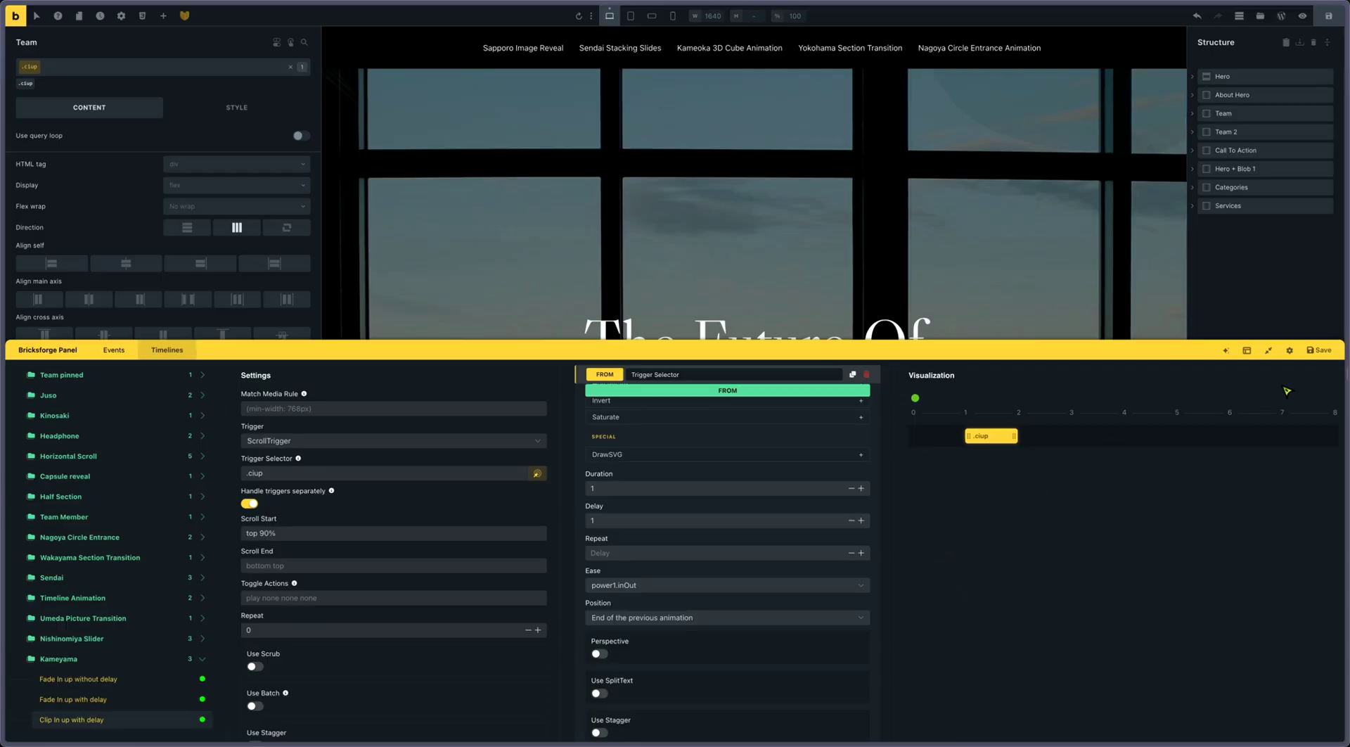
Close the Bricksforge timeline settings and bring up the Bricks template library.
{"action": "left_click", "coordinate": [286, 227]}
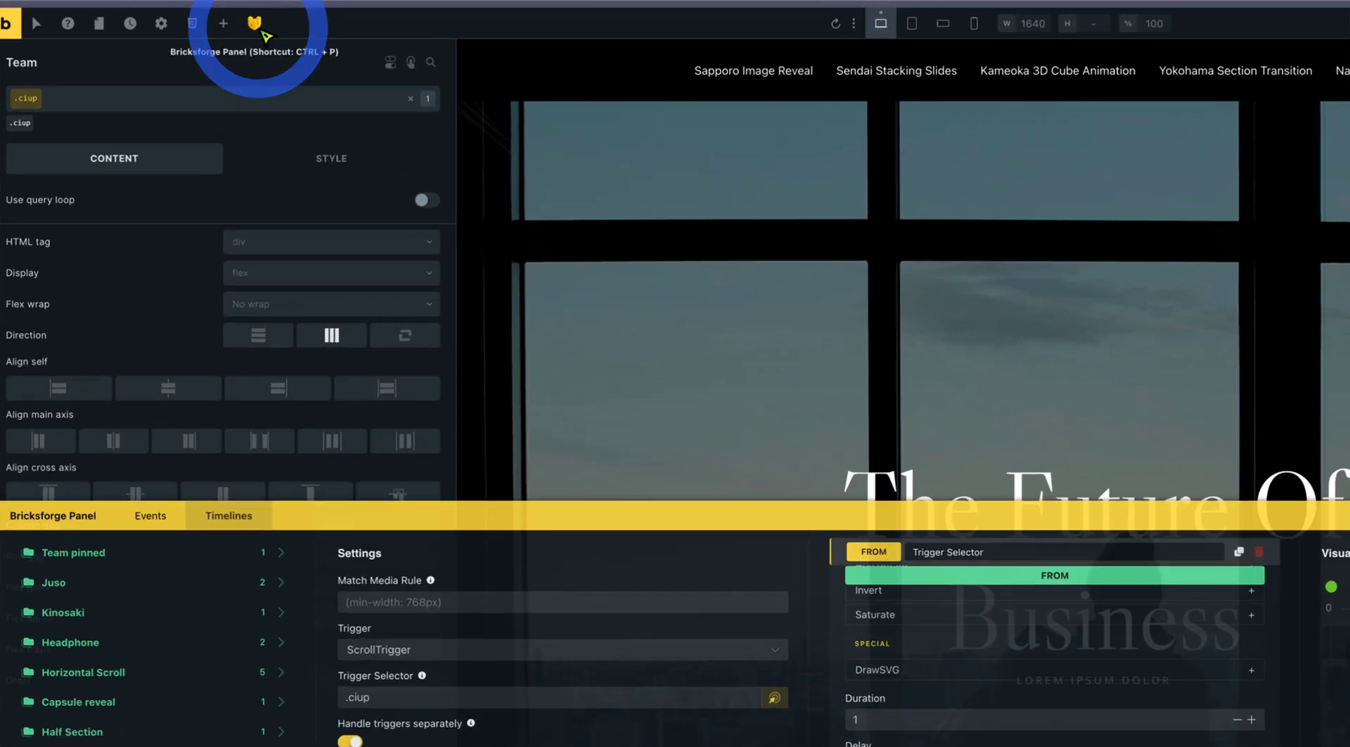
{"action": "left_click", "coordinate": [256, 26]}
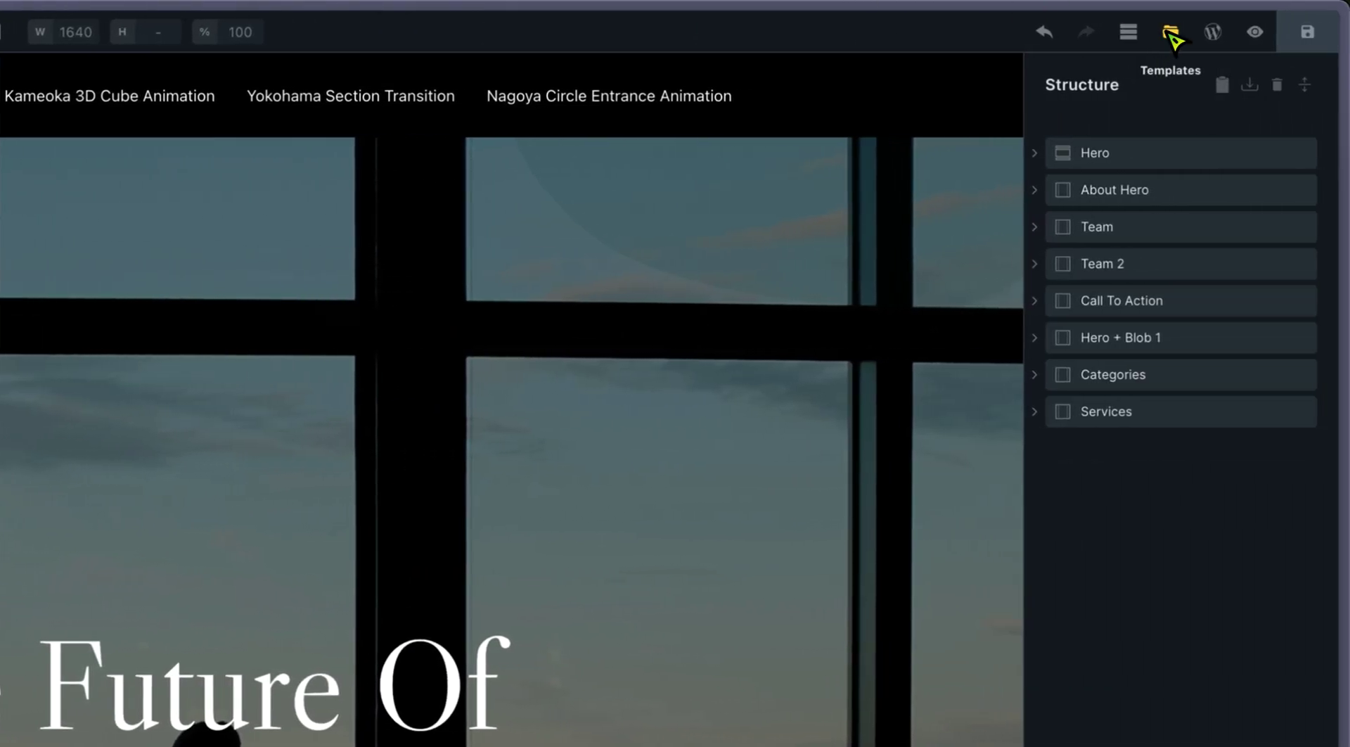
{"action": "left_click", "coordinate": [1173, 37]}
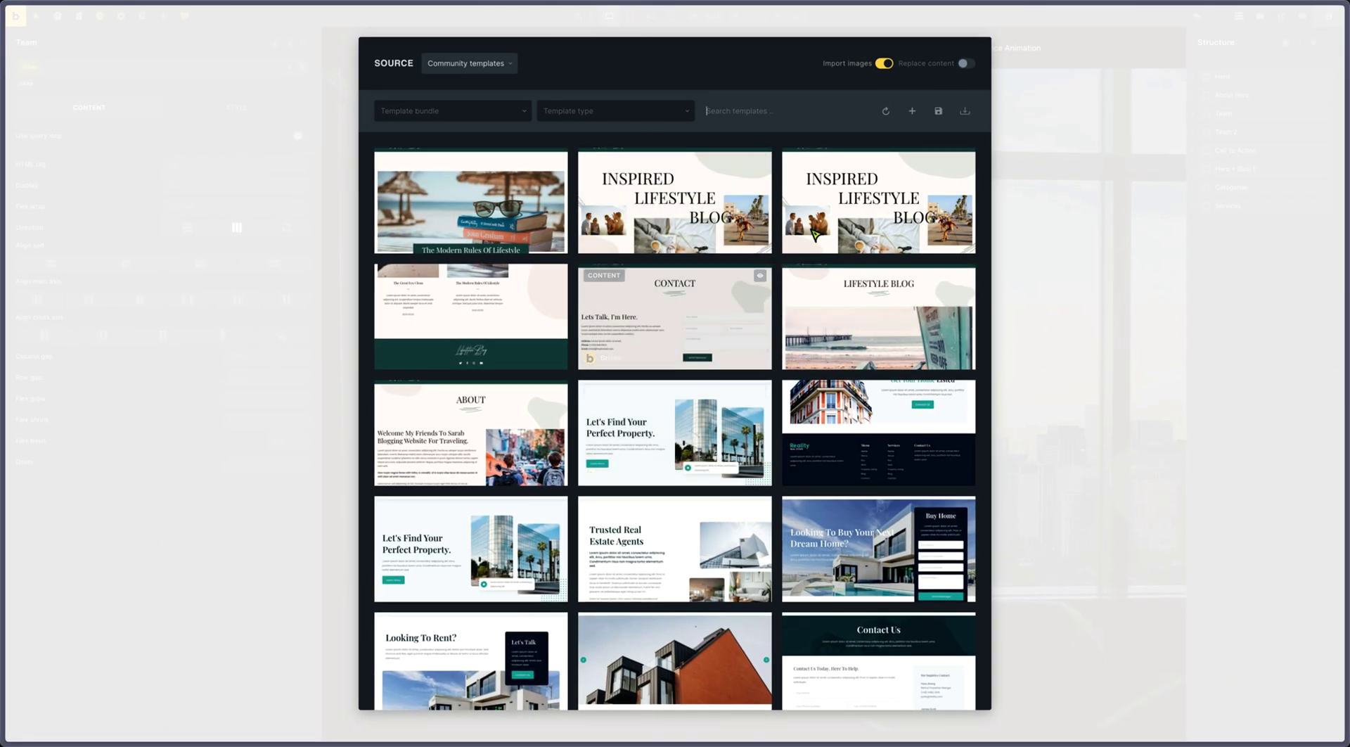
Dismiss the template library, reopen Bricksforge and select the 'Fade In up without delay' timeline.
{"action": "left_click", "coordinate": [1039, 114]}
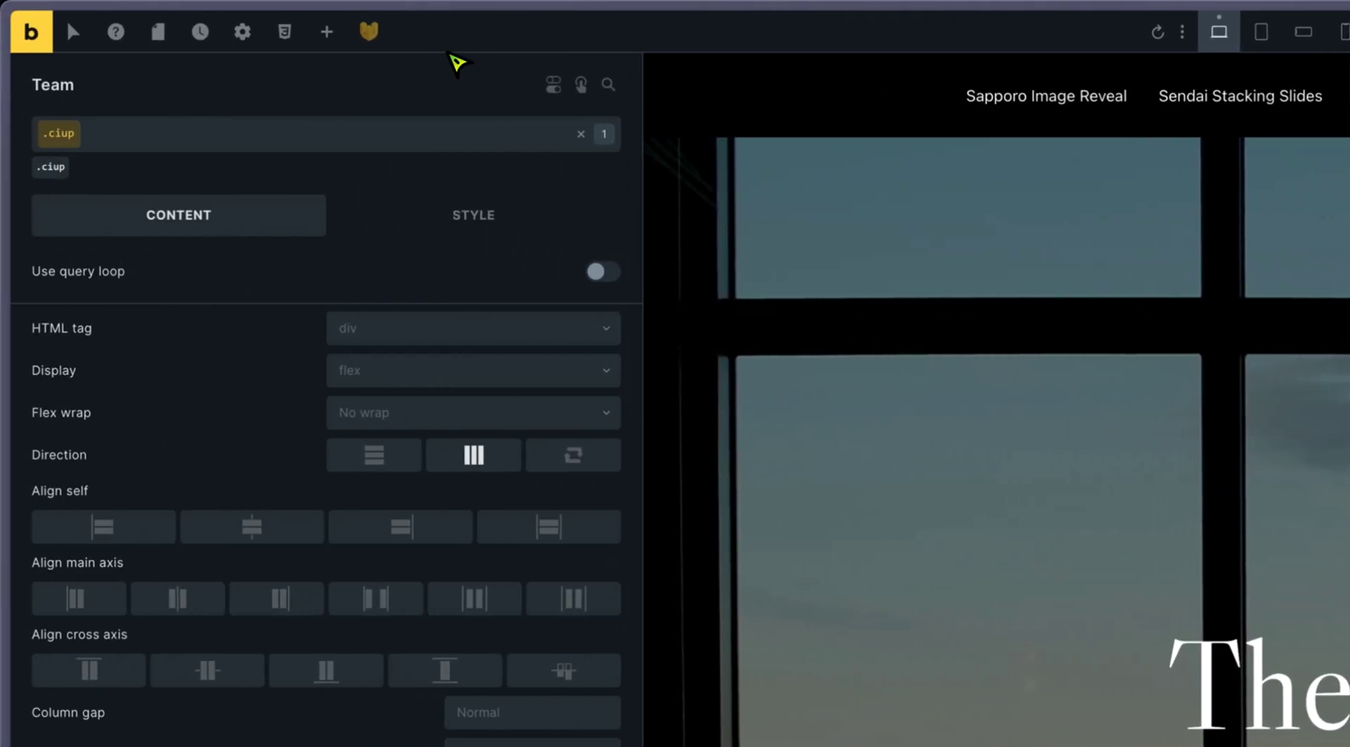
{"action": "left_click", "coordinate": [376, 31]}
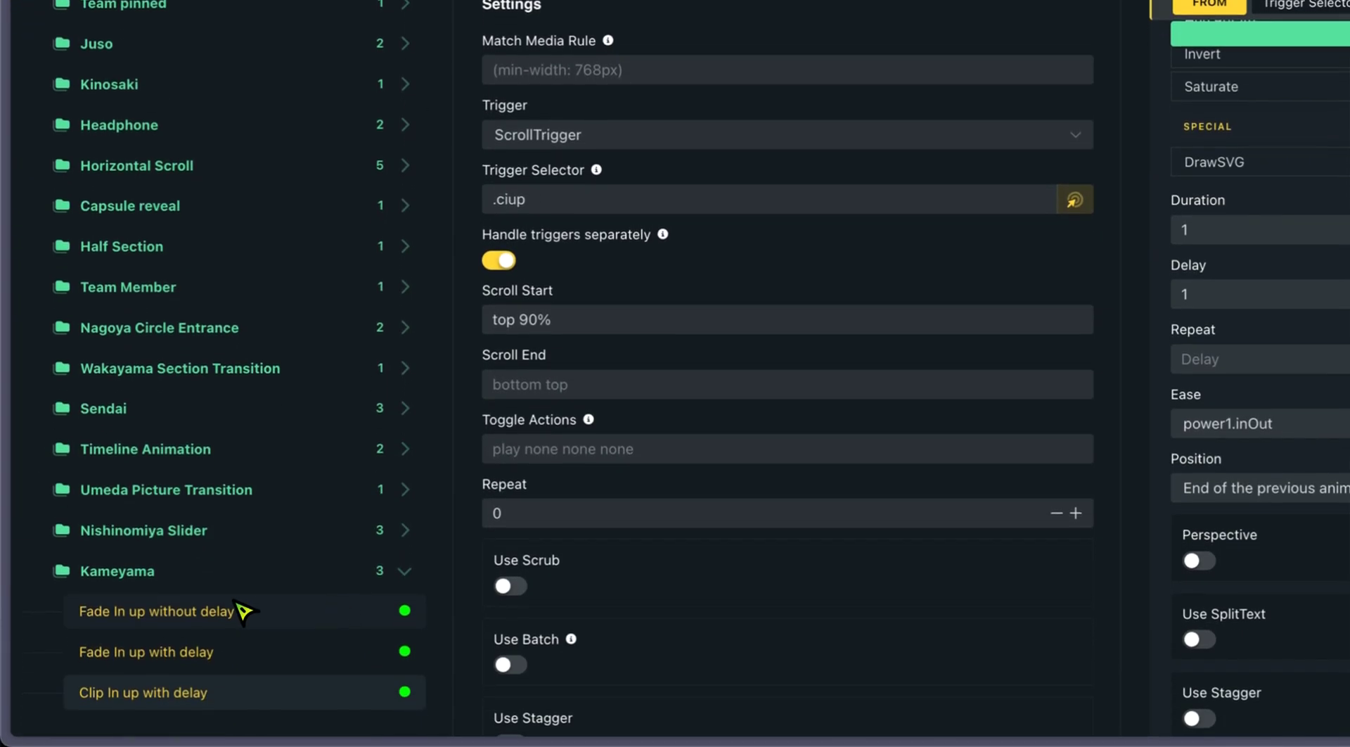
{"action": "left_click", "coordinate": [243, 611]}
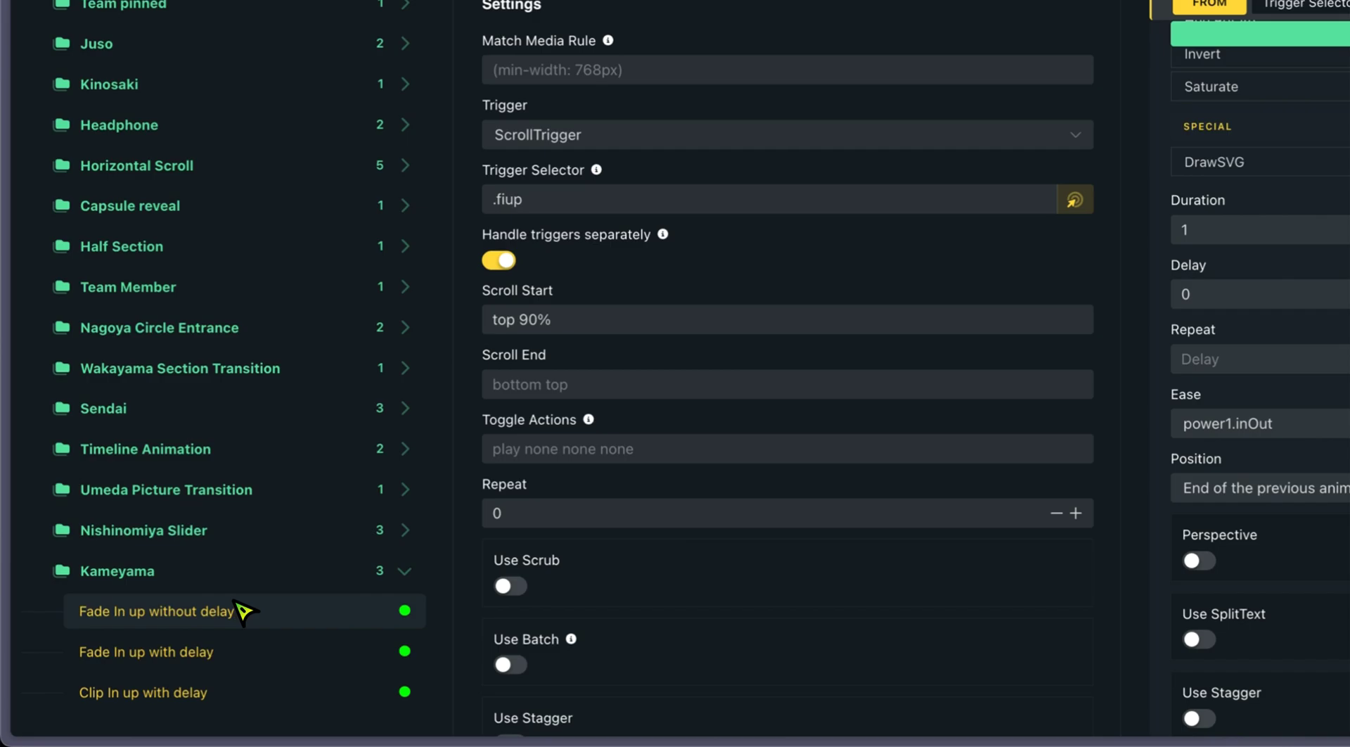
{"action": "scroll", "coordinate": [1269, 383], "scroll_direction": "up", "scroll_amount": 5}
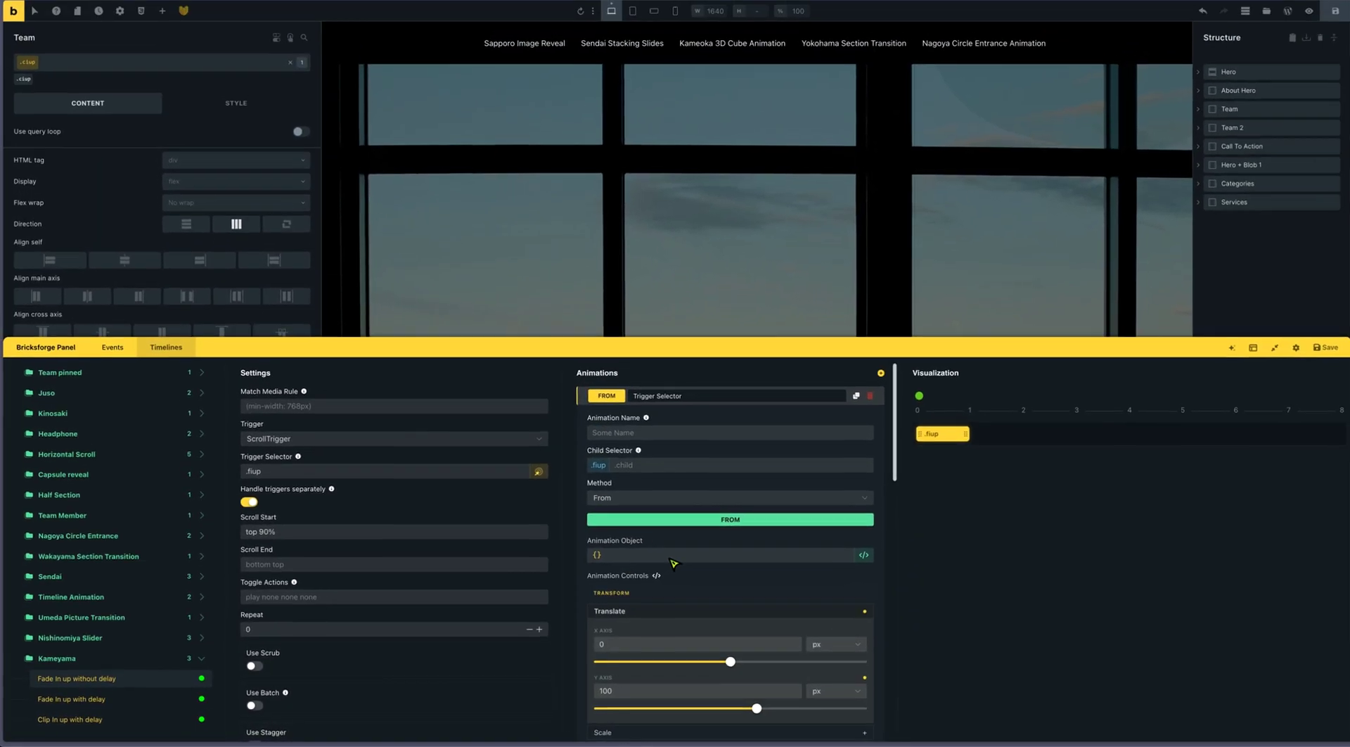
{"action": "left_click", "coordinate": [313, 475]}
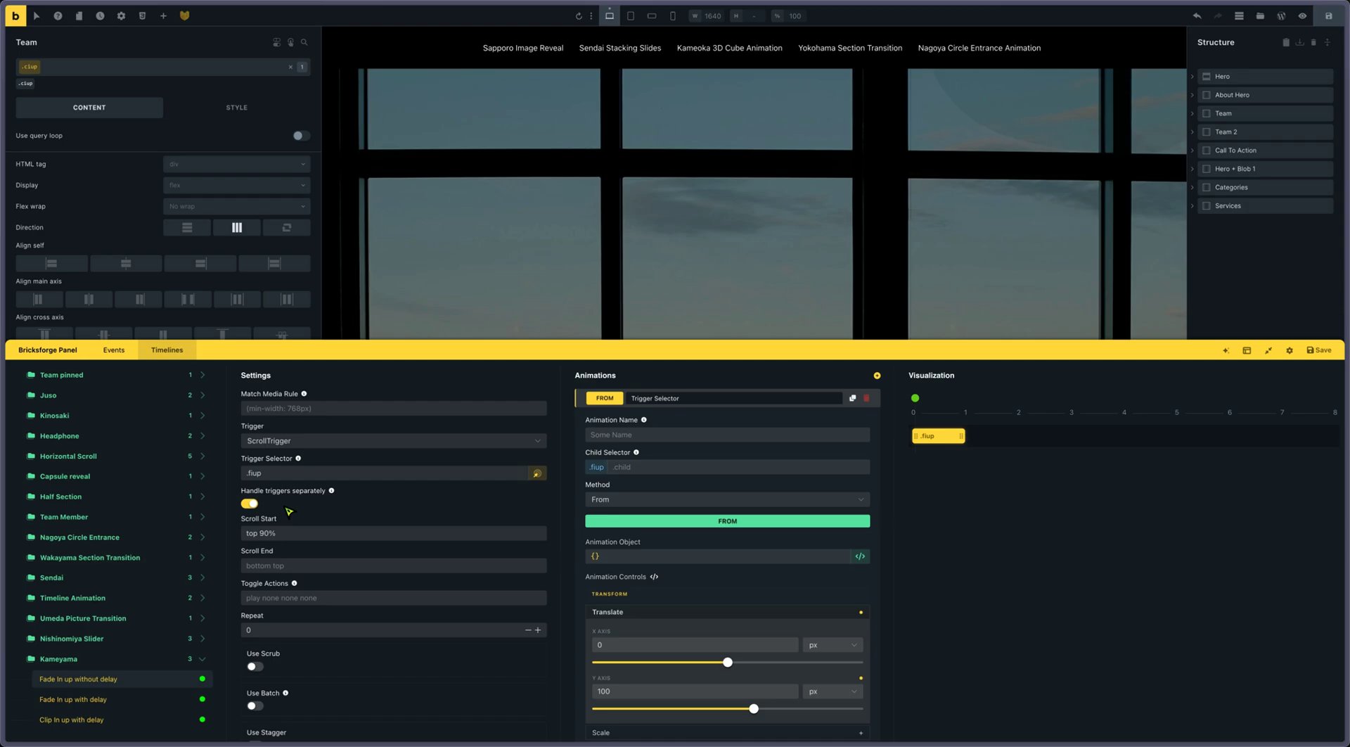
{"action": "left_click", "coordinate": [320, 536]}
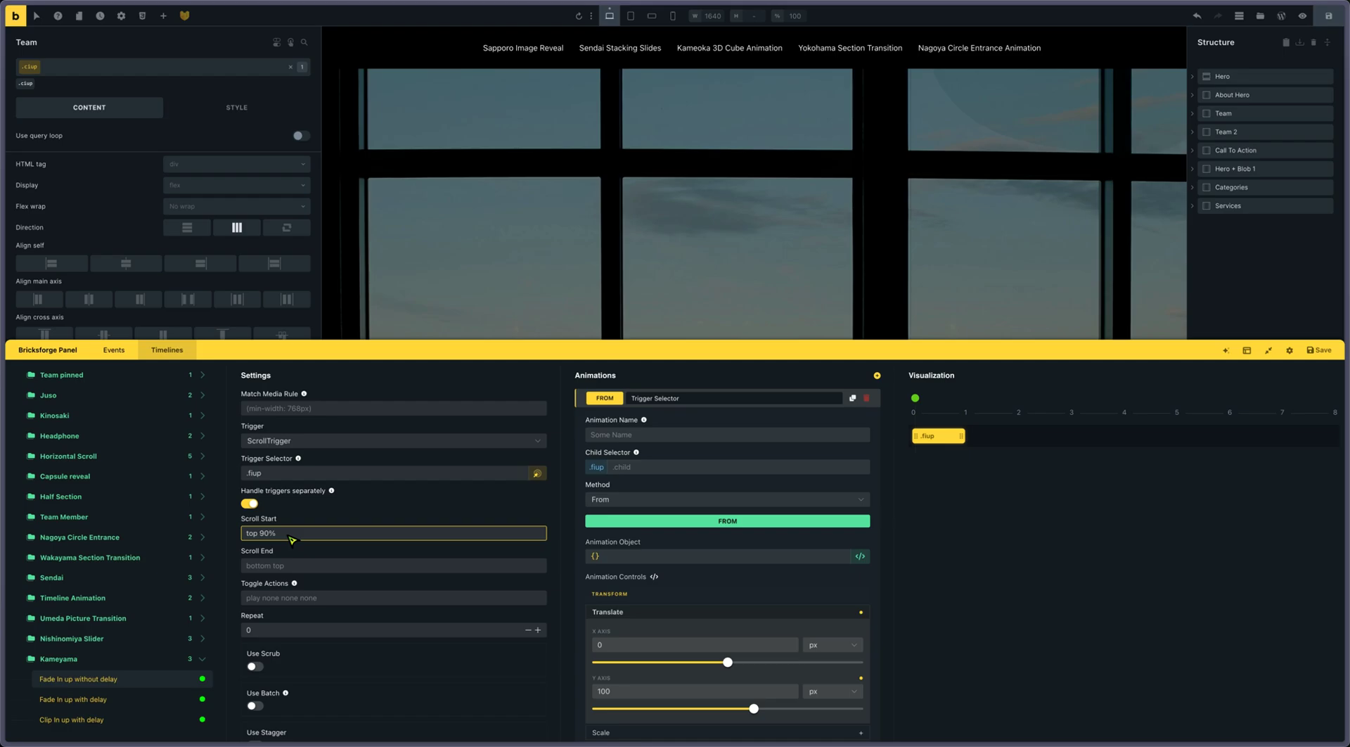
Move down to Loading Conditions and show the script-loading choices (Specific Page(s), post ID 3328).
{"action": "key", "text": "Tab"}
{"action": "scroll", "coordinate": [309, 563], "scroll_direction": "down", "scroll_amount": 2}
{"action": "key", "text": "Tab"}
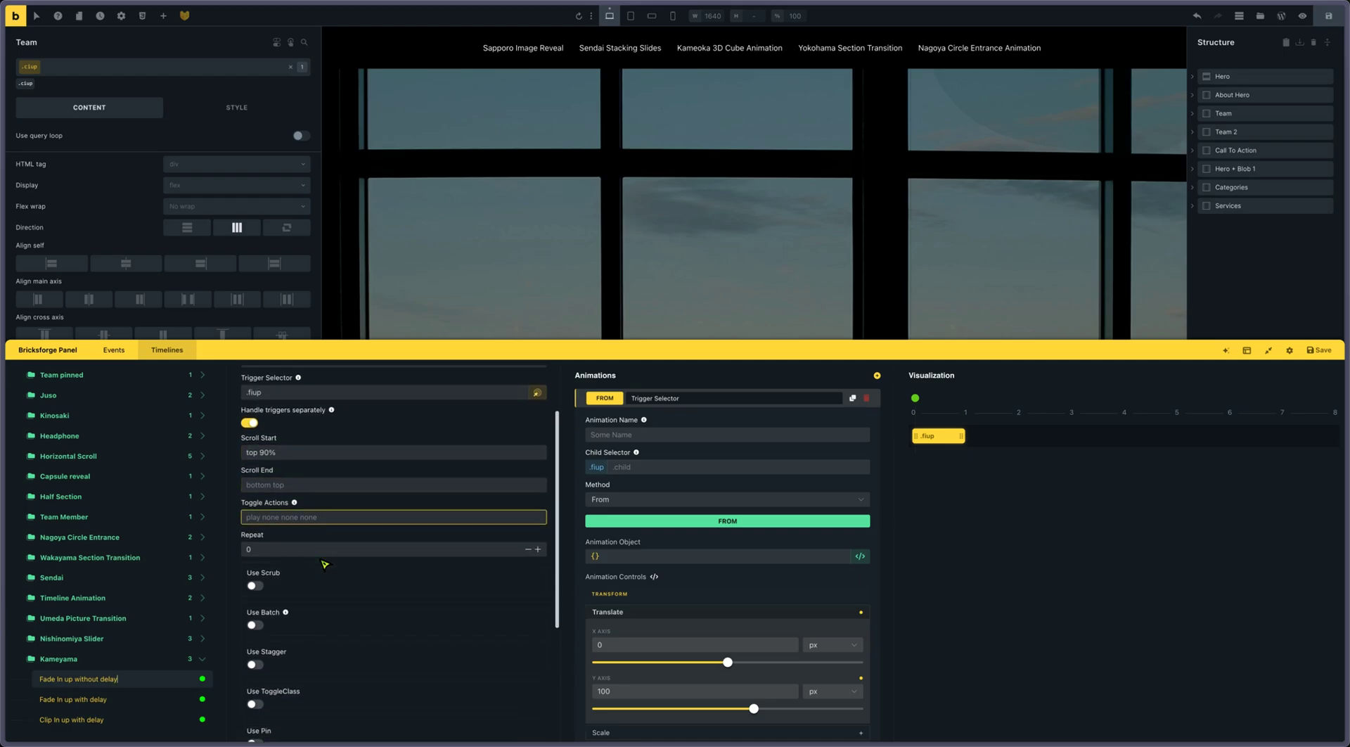
{"action": "scroll", "coordinate": [325, 565], "scroll_direction": "down", "scroll_amount": 5}
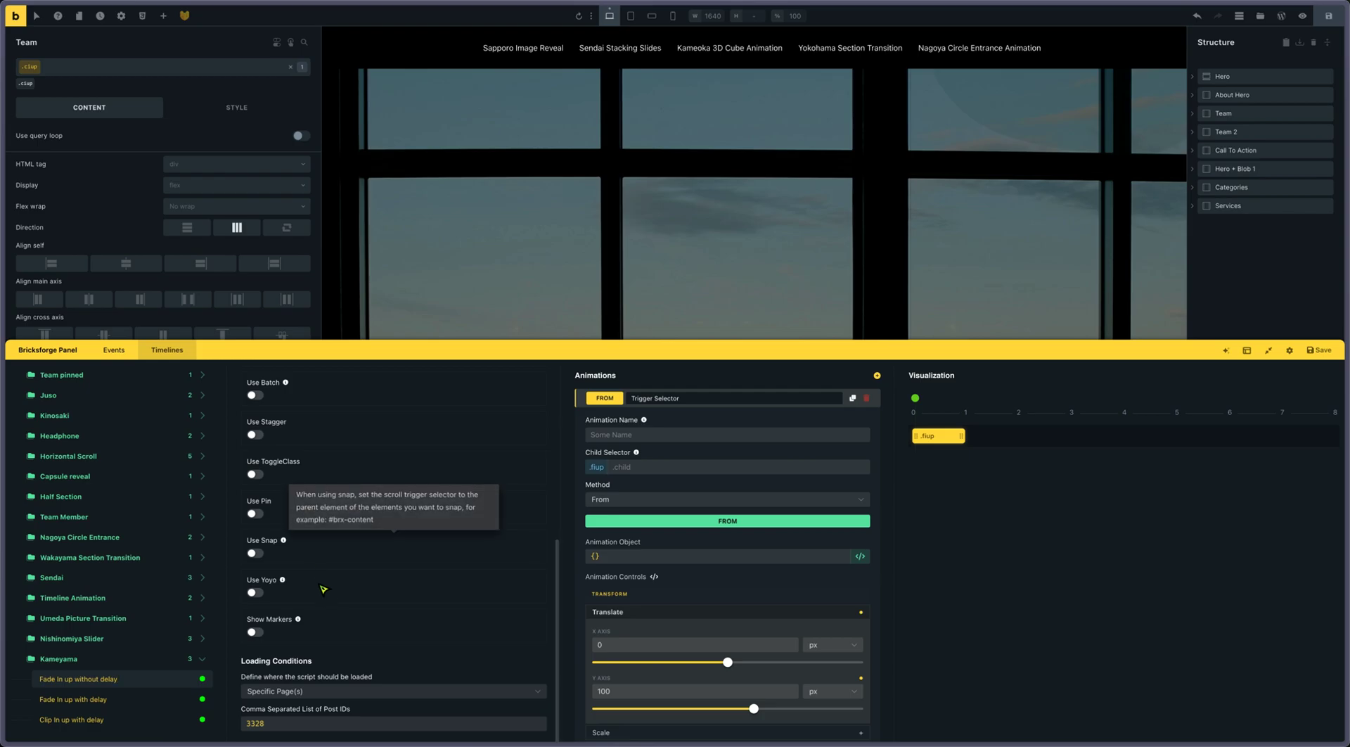
{"action": "left_click", "coordinate": [305, 696]}
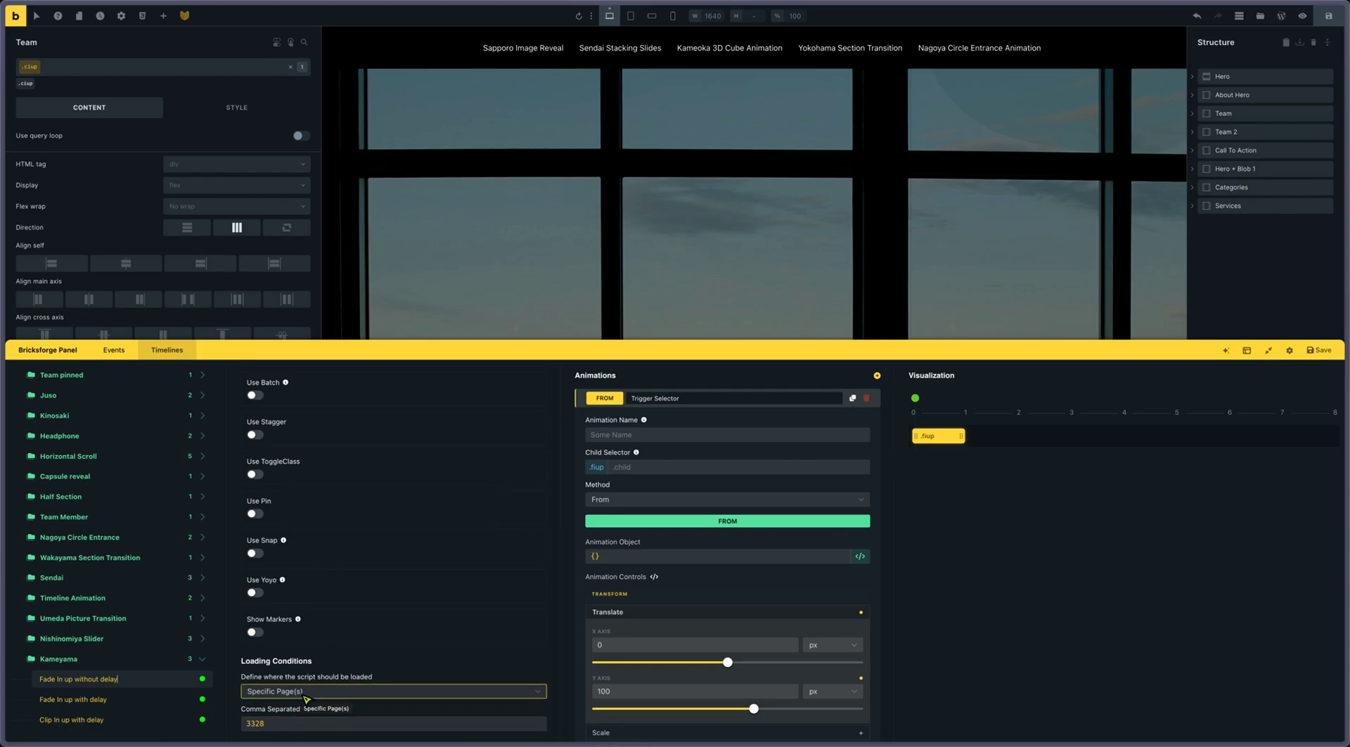
{"action": "left_click", "coordinate": [305, 697]}
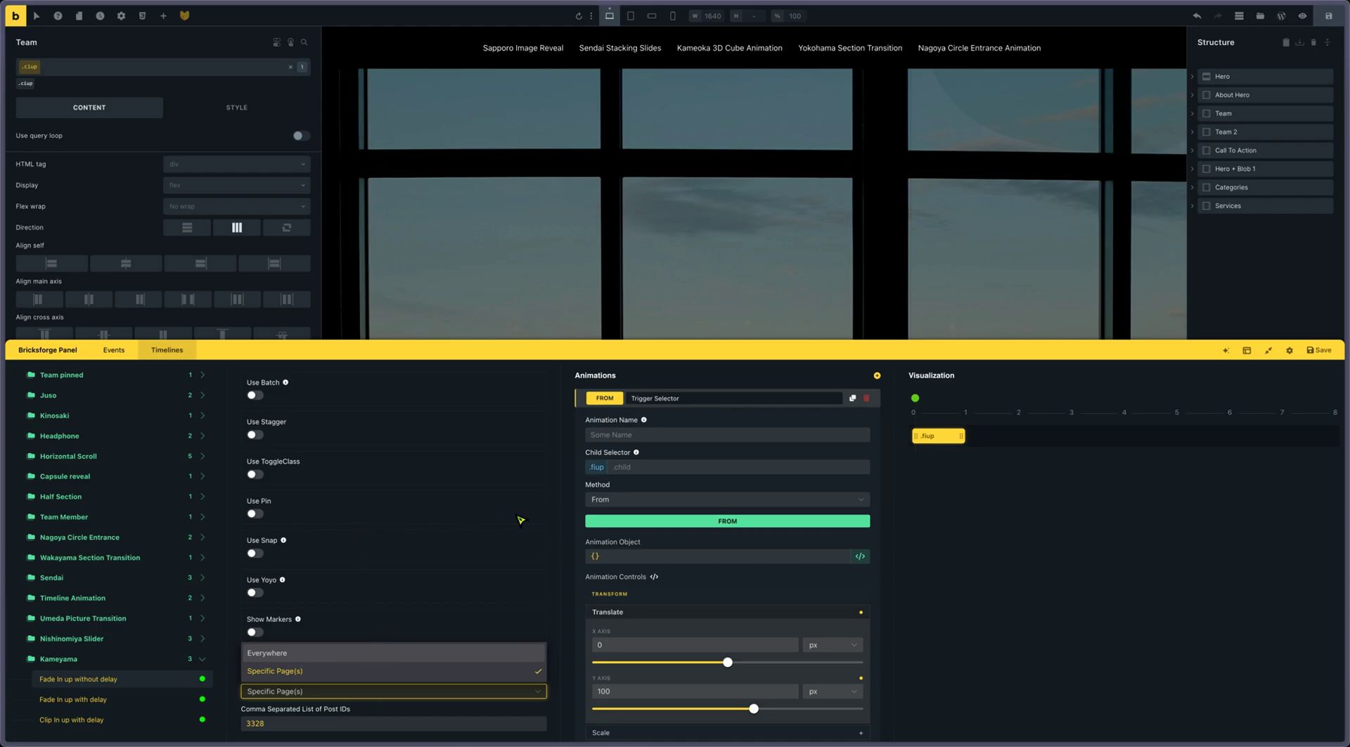
{"action": "scroll", "coordinate": [521, 520], "scroll_direction": "up", "scroll_amount": 5}
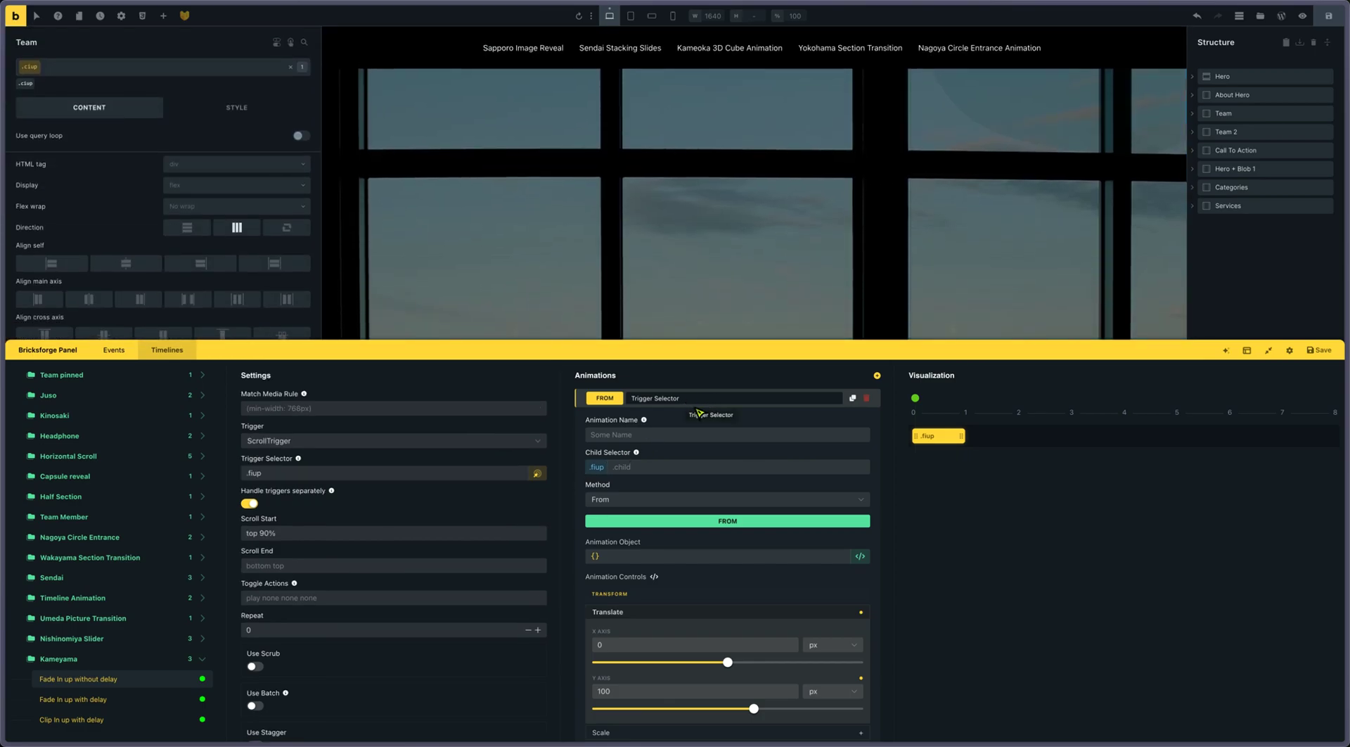
Close the loading-condition dropdown and scroll down to the FROM animation controls.
{"action": "left_click", "coordinate": [631, 468]}
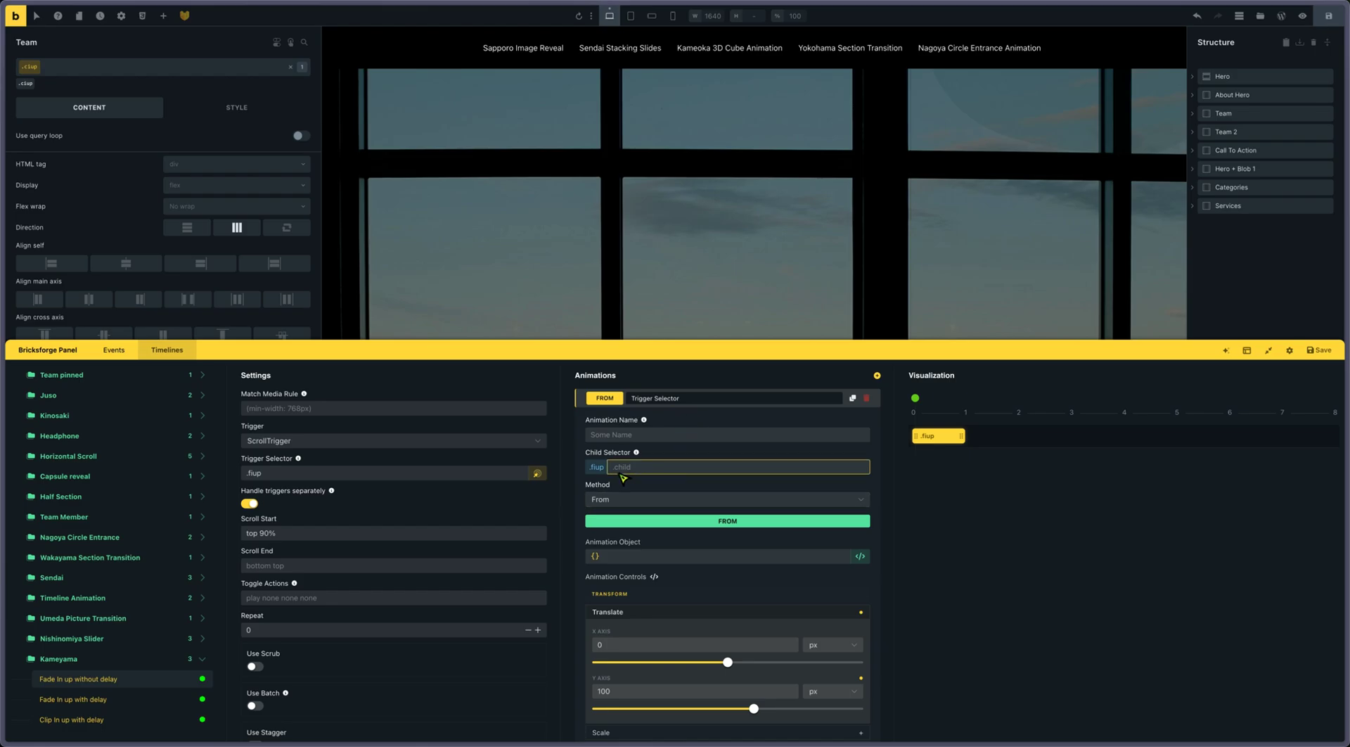
{"action": "left_click", "coordinate": [618, 490]}
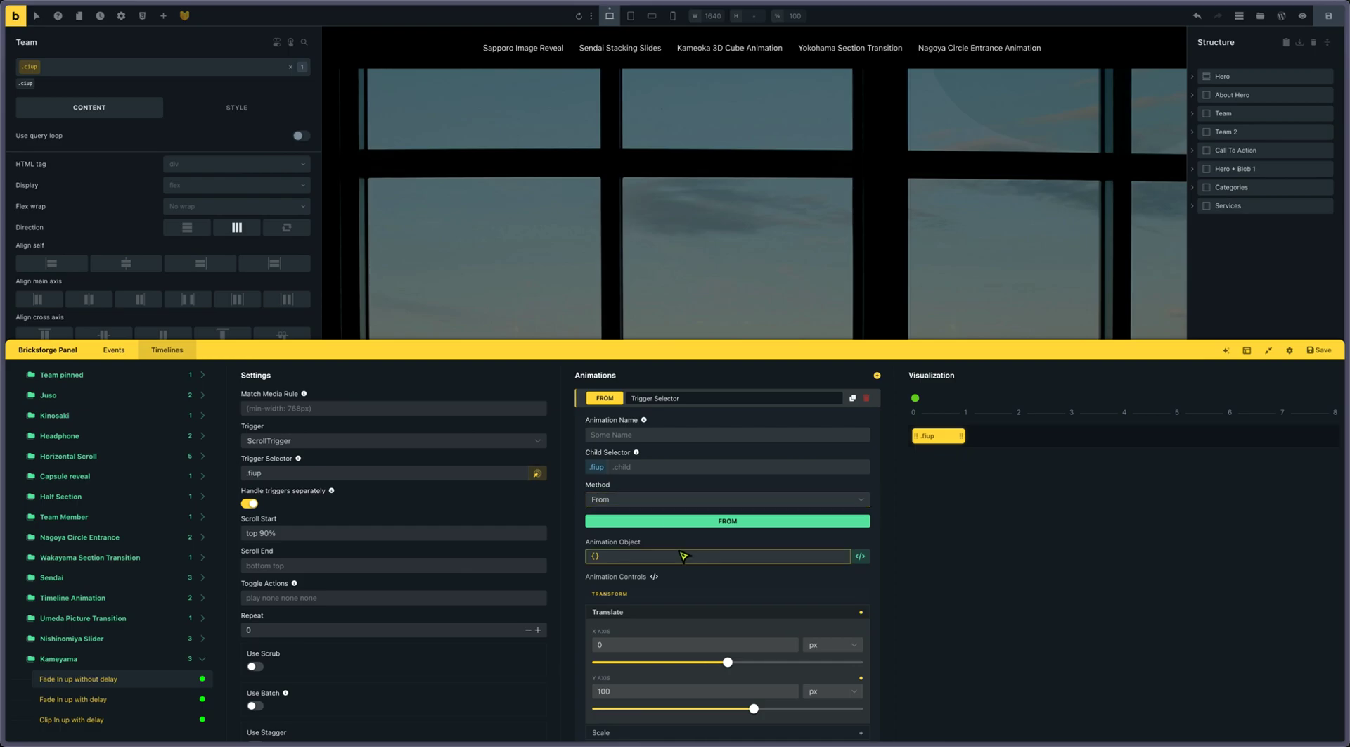
{"action": "scroll", "coordinate": [682, 556], "scroll_direction": "down", "scroll_amount": 2}
{"action": "scroll", "coordinate": [682, 556], "scroll_direction": "down", "scroll_amount": 2}
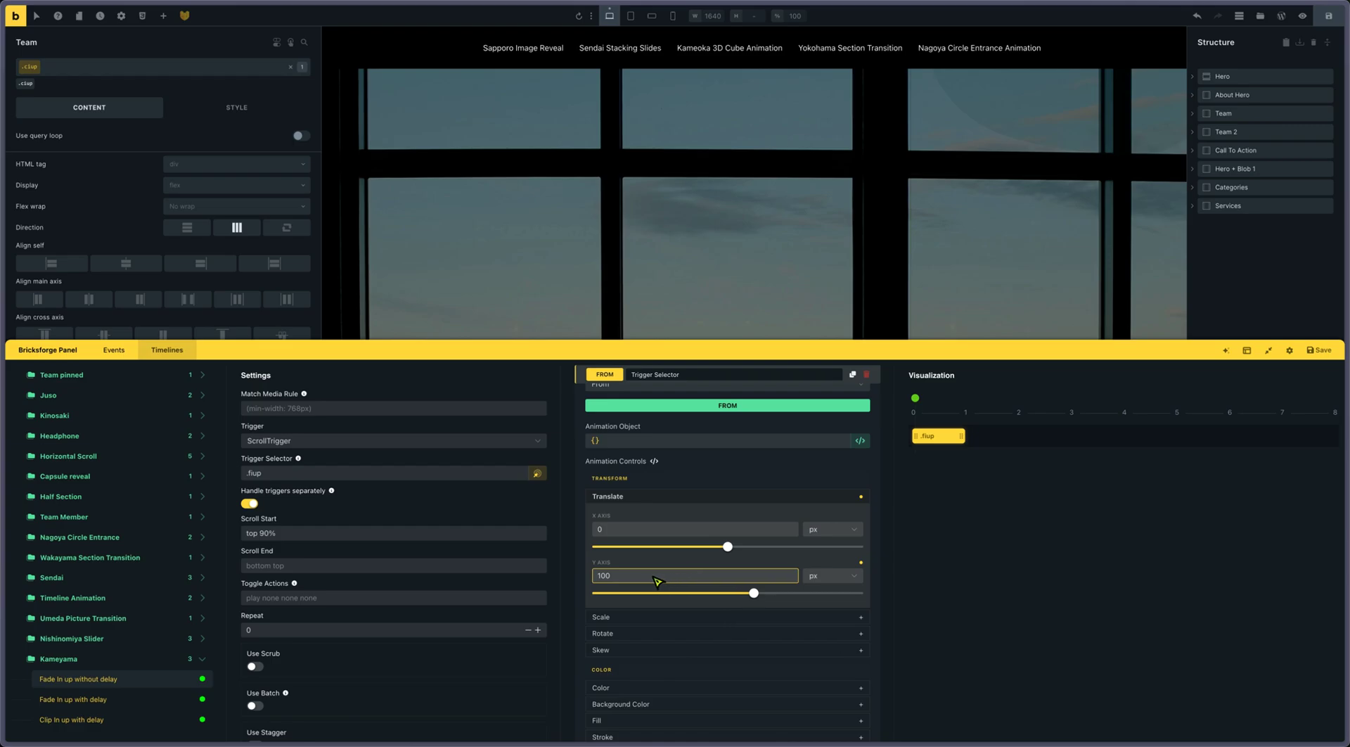
{"action": "scroll", "coordinate": [657, 581], "scroll_direction": "down", "scroll_amount": 3}
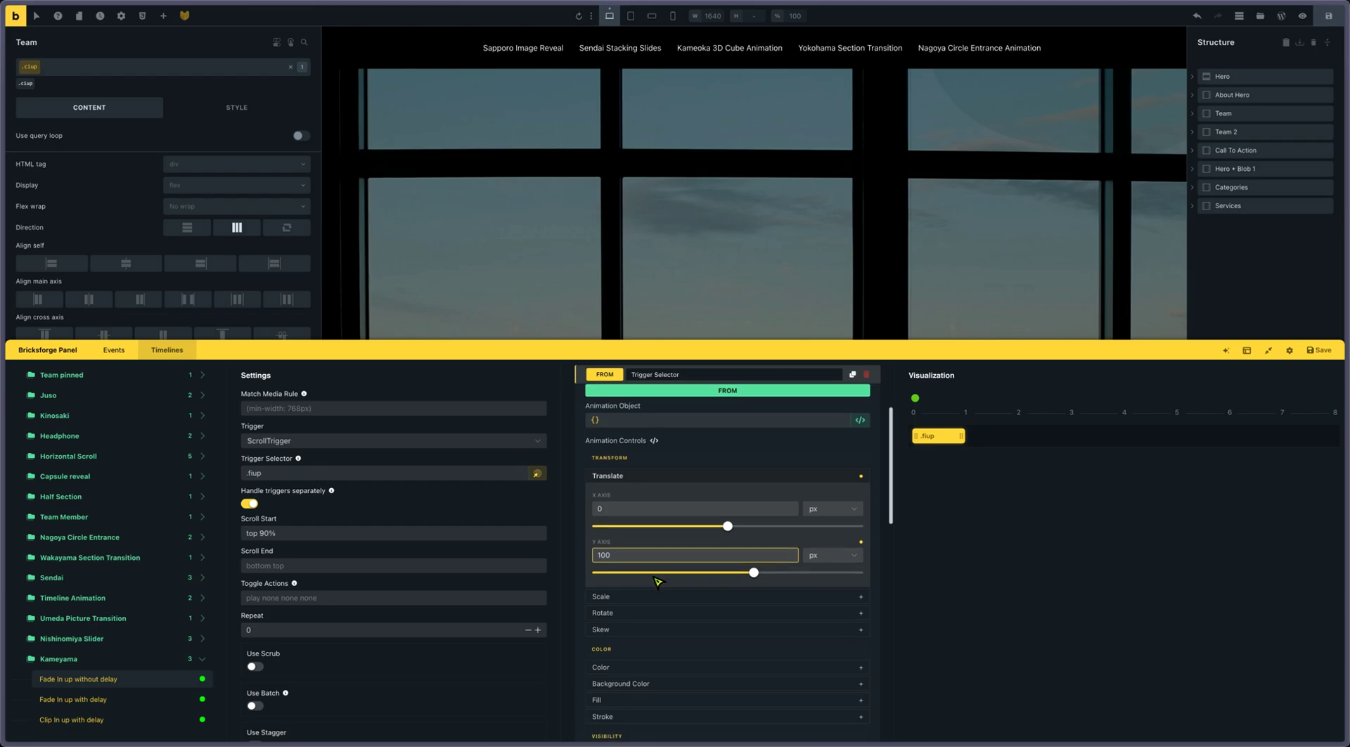
{"action": "scroll", "coordinate": [658, 581], "scroll_direction": "down", "scroll_amount": 2}
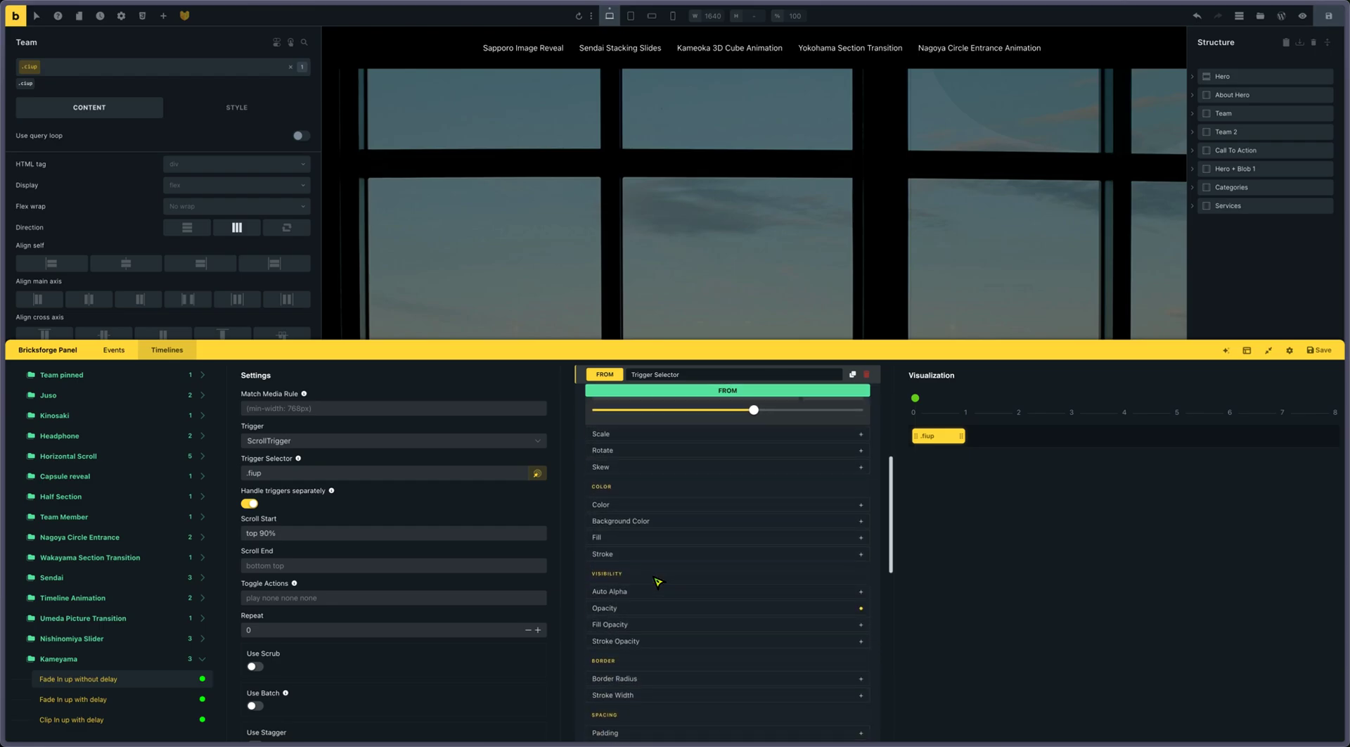
Expand Opacity to confirm its value of 0, then collapse the Translate Y 100 px controls.
{"action": "left_click", "coordinate": [660, 586]}
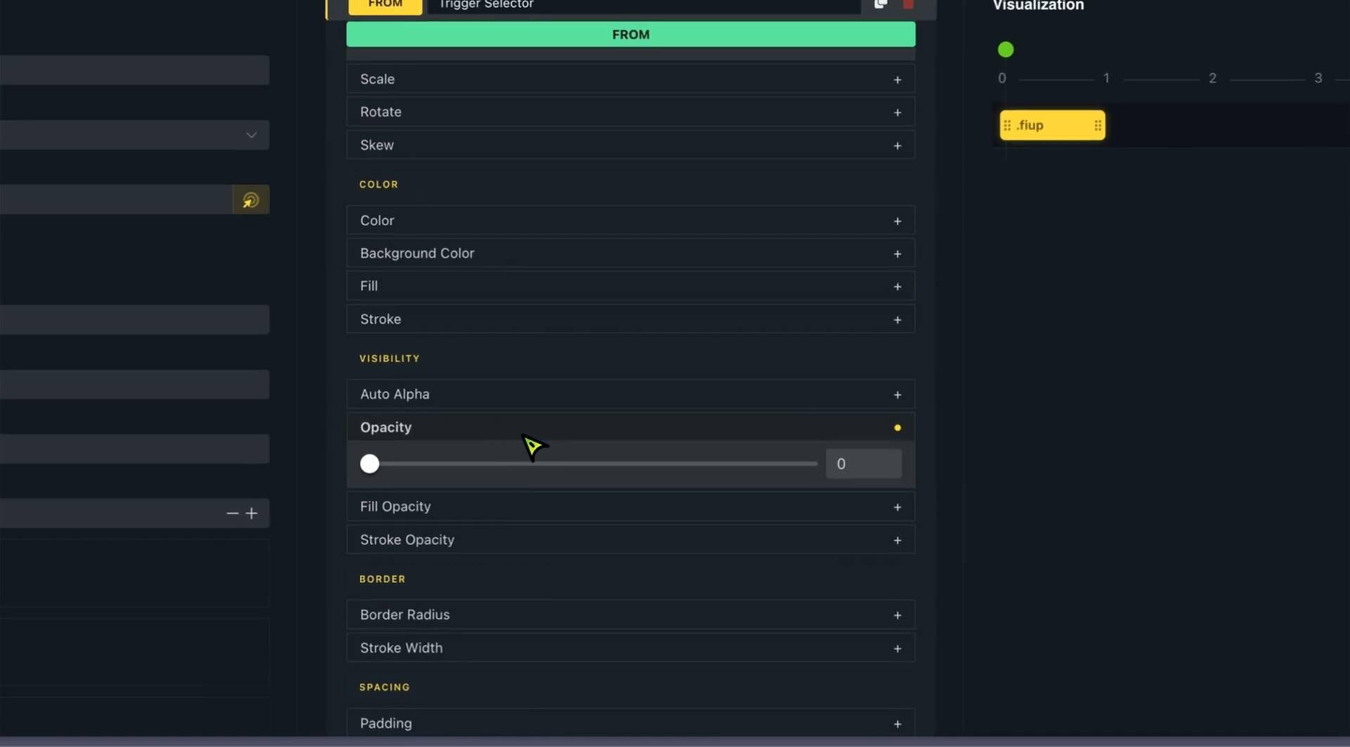
{"action": "left_click", "coordinate": [863, 478]}
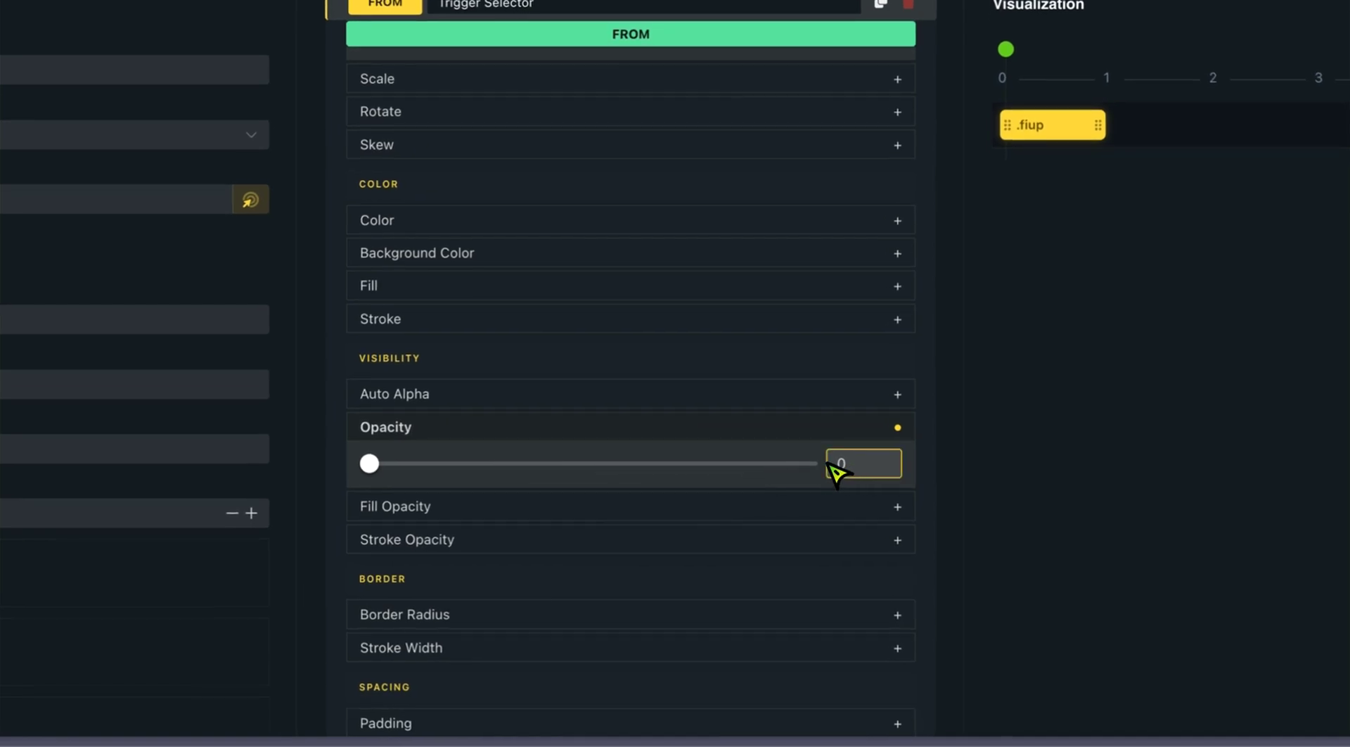
{"action": "scroll", "coordinate": [688, 425], "scroll_direction": "down", "scroll_amount": 5}
{"action": "scroll", "coordinate": [687, 425], "scroll_direction": "down", "scroll_amount": 2}
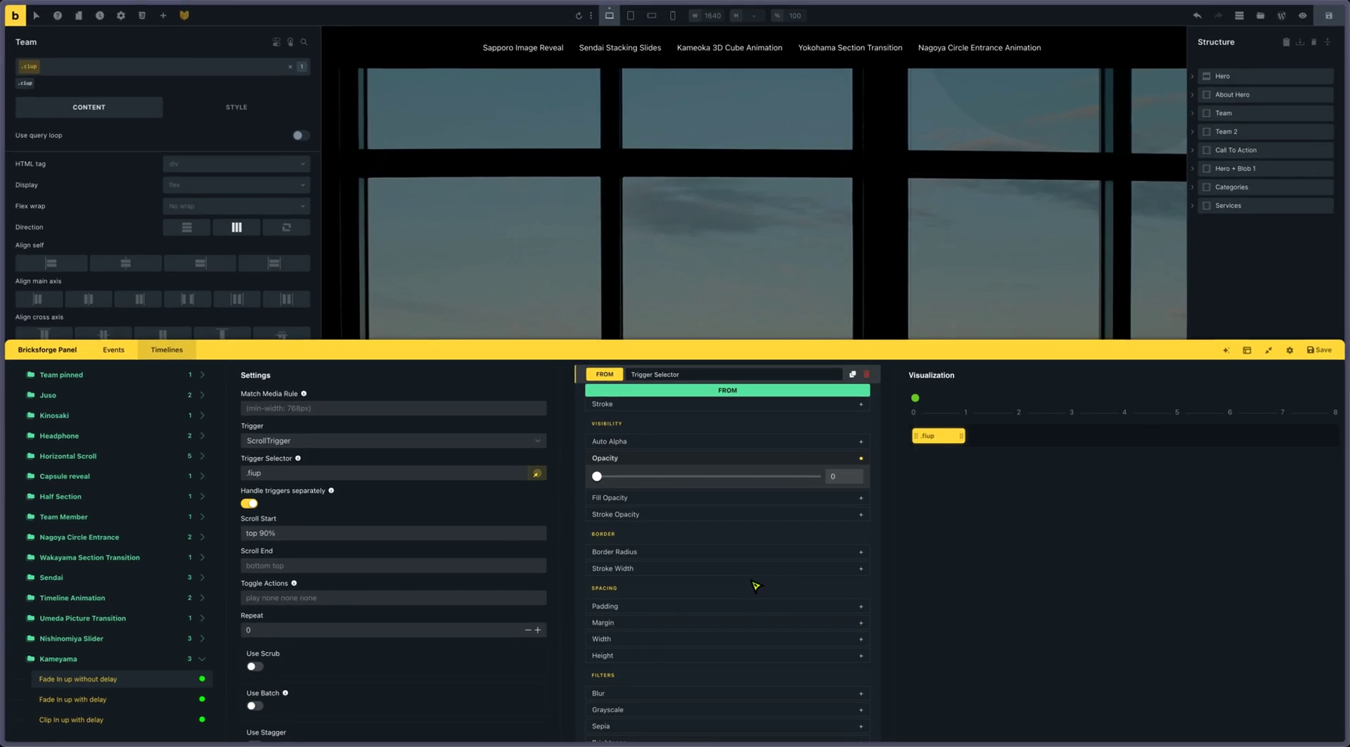
{"action": "scroll", "coordinate": [756, 586], "scroll_direction": "down", "scroll_amount": 4}
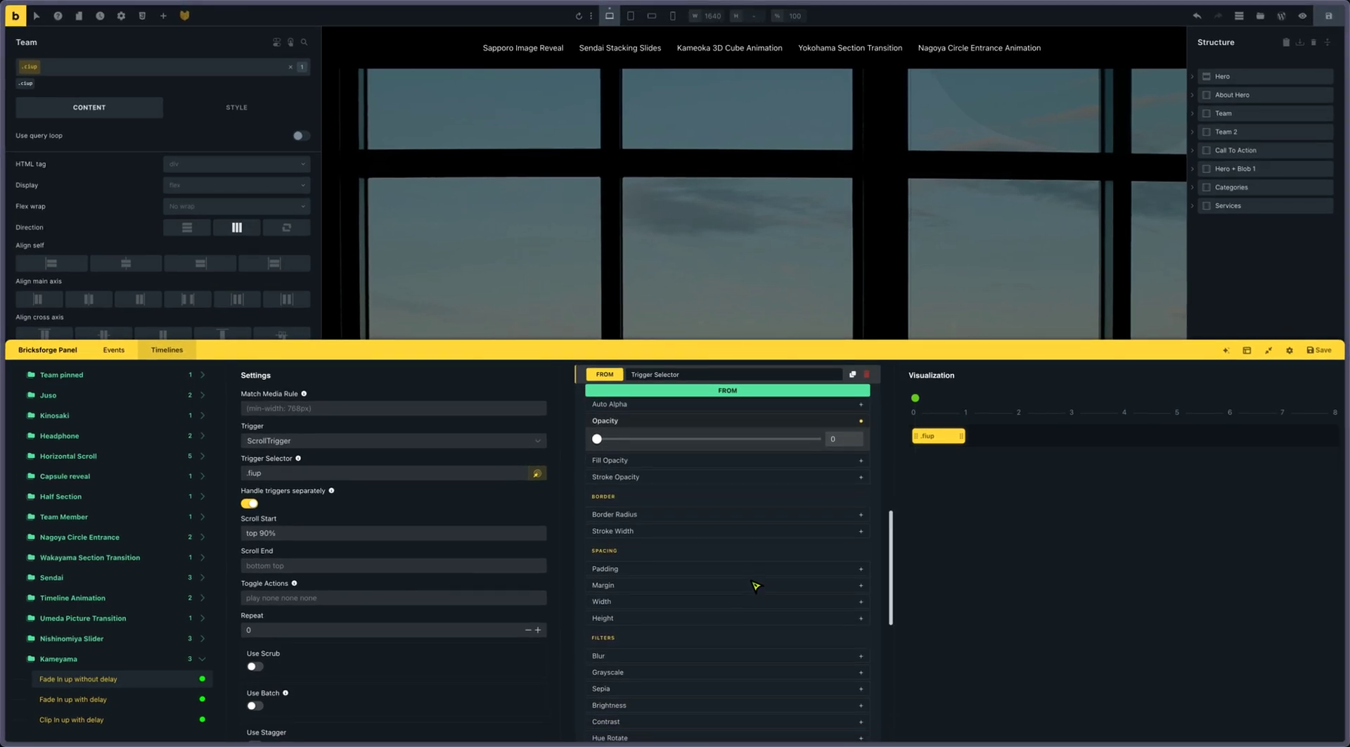
{"action": "scroll", "coordinate": [756, 586], "scroll_direction": "down", "scroll_amount": 5}
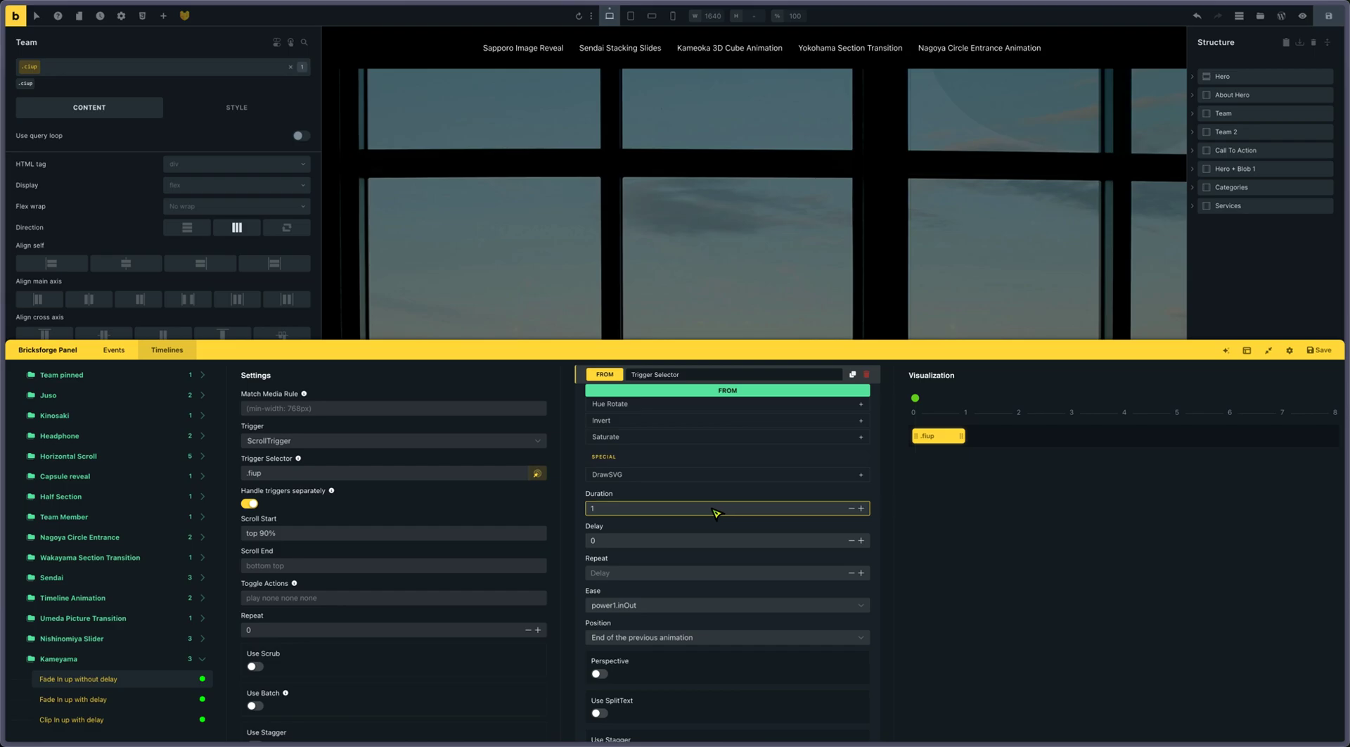
{"action": "scroll", "coordinate": [716, 512], "scroll_direction": "down", "scroll_amount": 4}
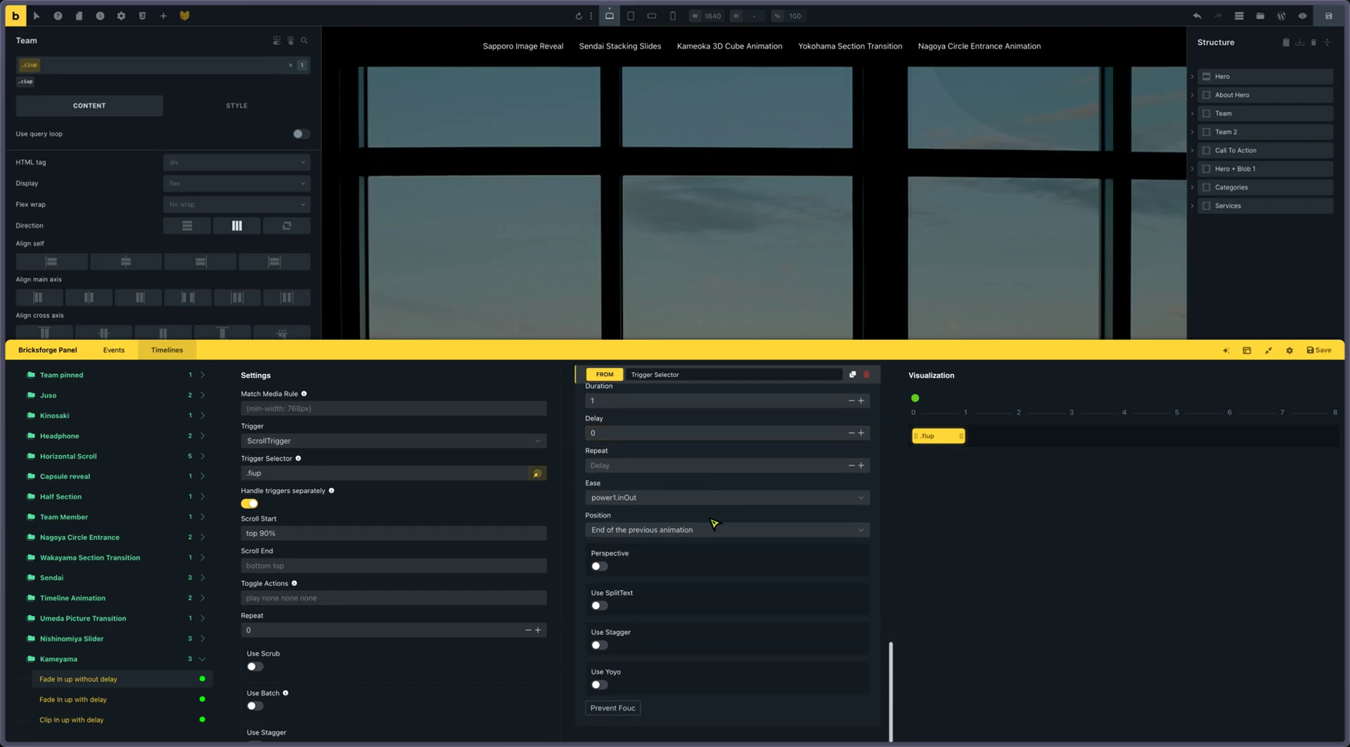
{"action": "scroll", "coordinate": [714, 523], "scroll_direction": "up", "scroll_amount": 10}
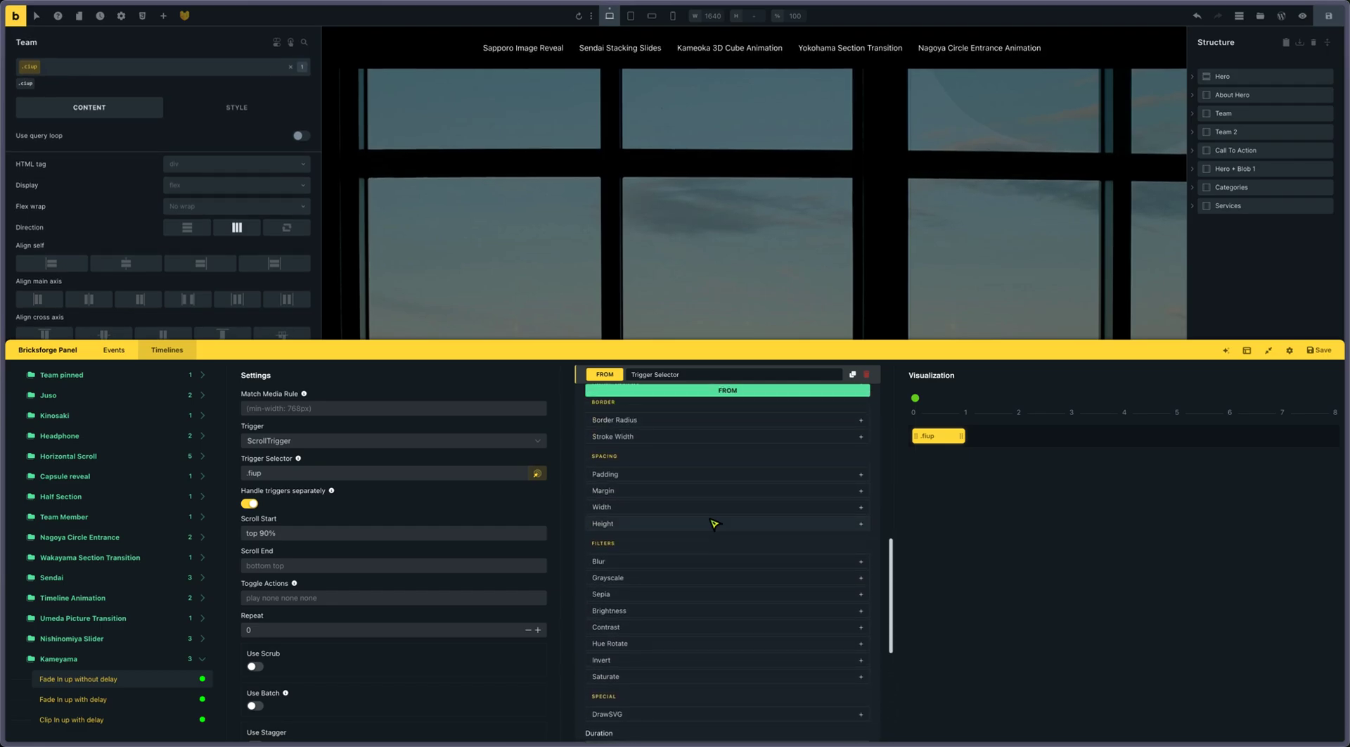
{"action": "scroll", "coordinate": [715, 523], "scroll_direction": "up", "scroll_amount": 6}
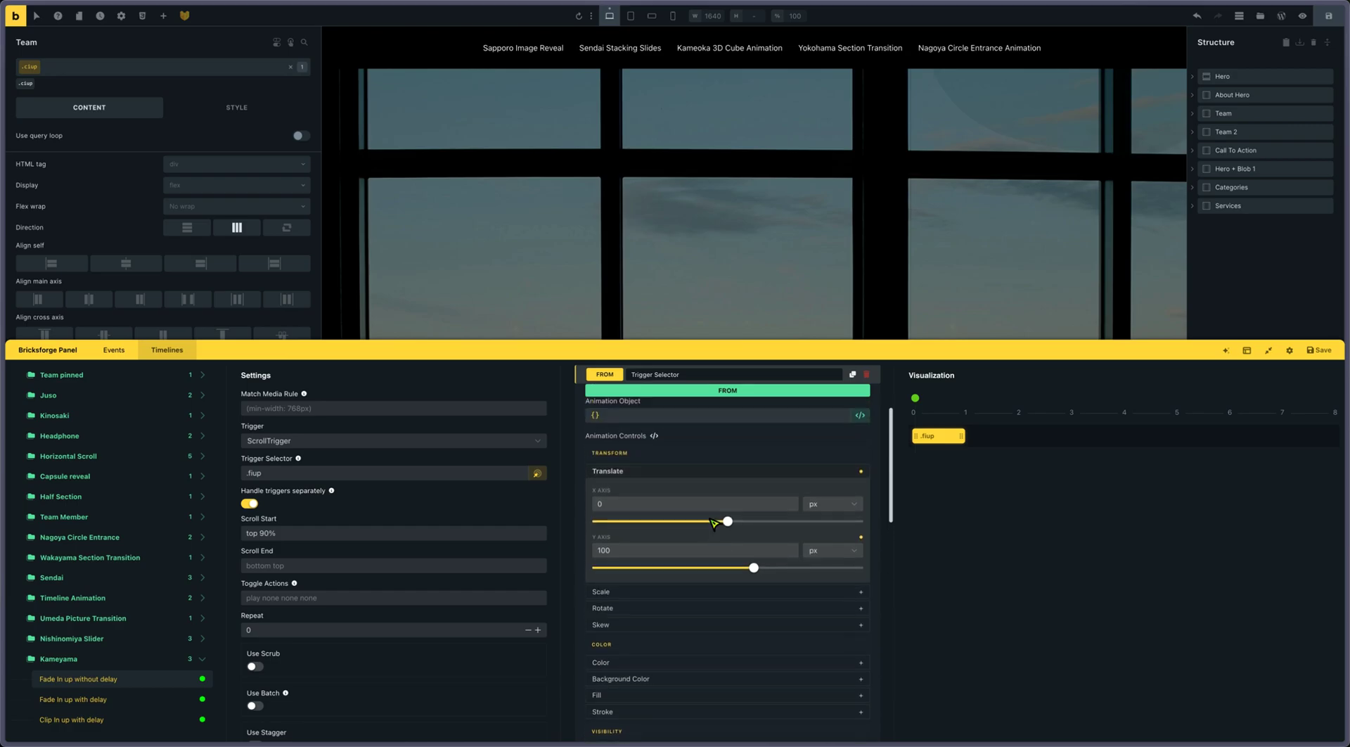
{"action": "scroll", "coordinate": [713, 523], "scroll_direction": "up", "scroll_amount": 3}
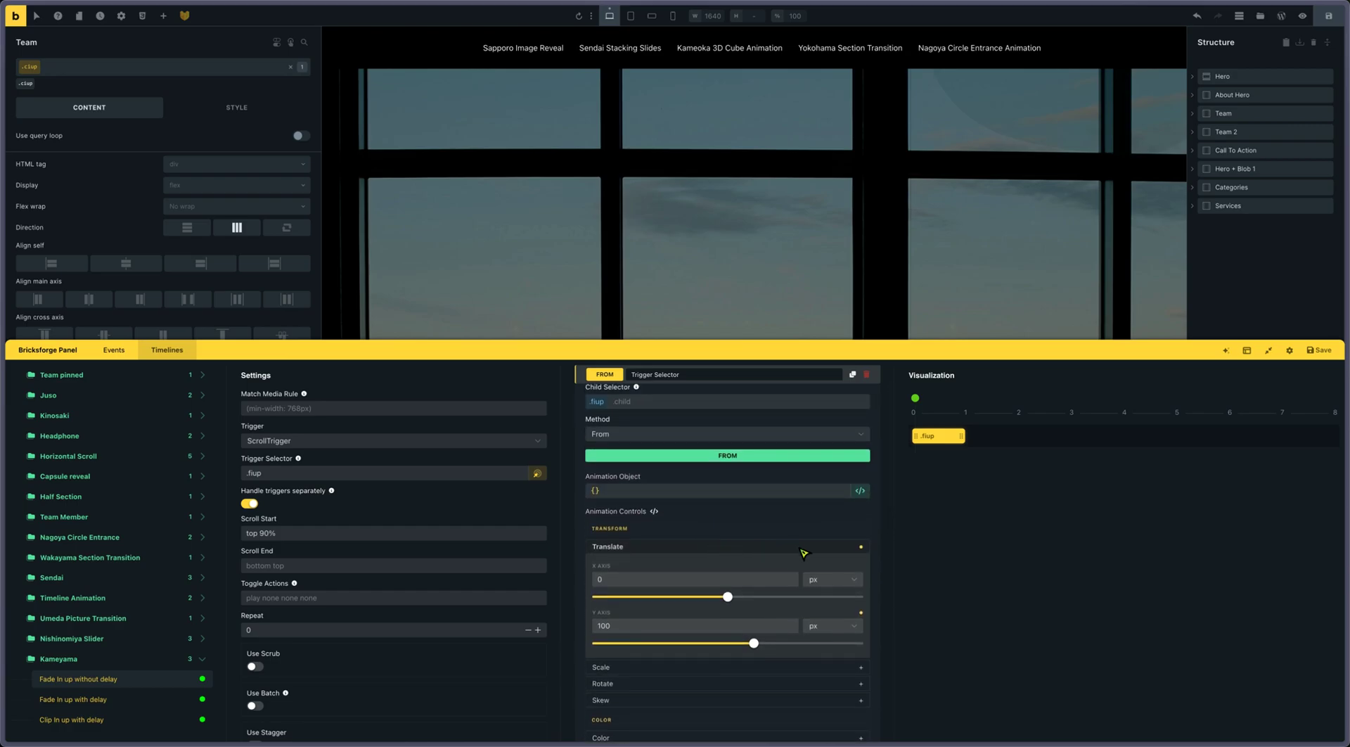
{"action": "left_click", "coordinate": [804, 552]}
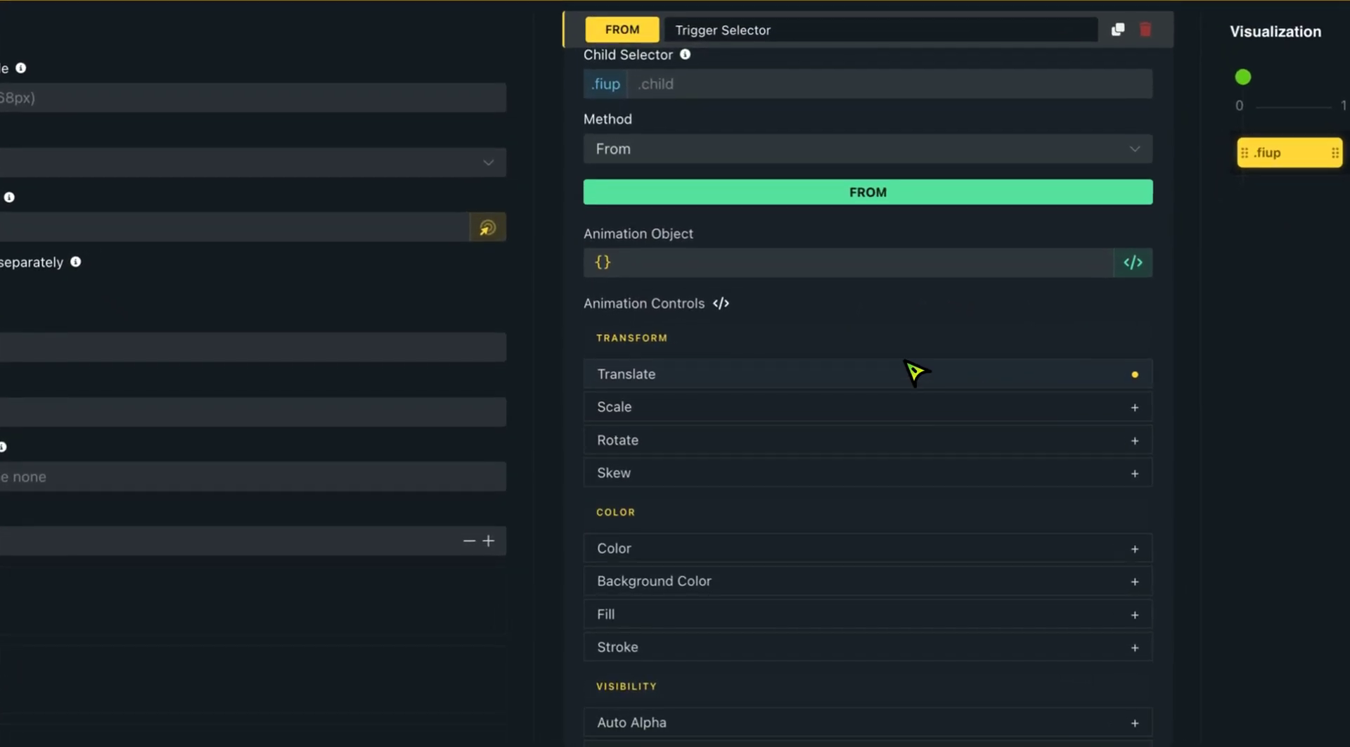
{"action": "scroll", "coordinate": [915, 371], "scroll_direction": "up", "scroll_amount": 5}
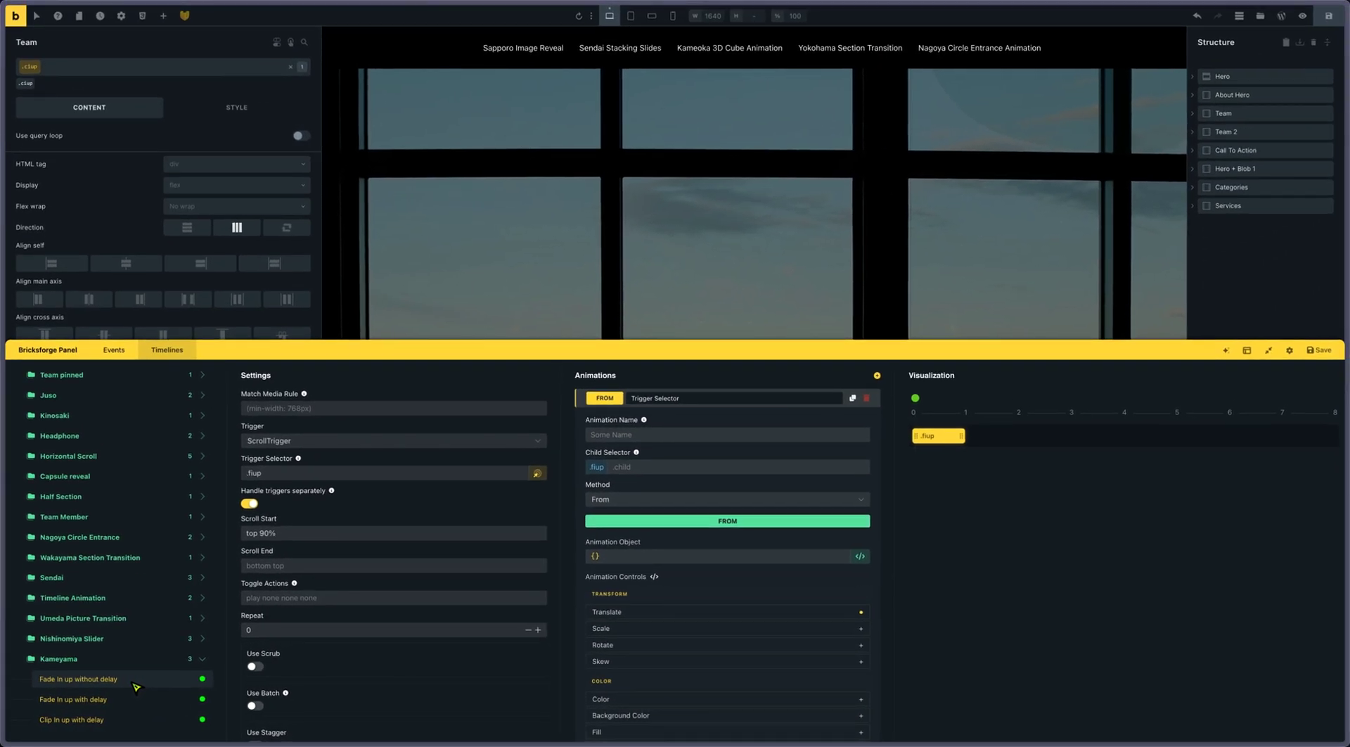
Switch to 'Fade In up with delay' and review its 0.3 delay and power1.inOut ease.
{"action": "right_click", "coordinate": [134, 682]}
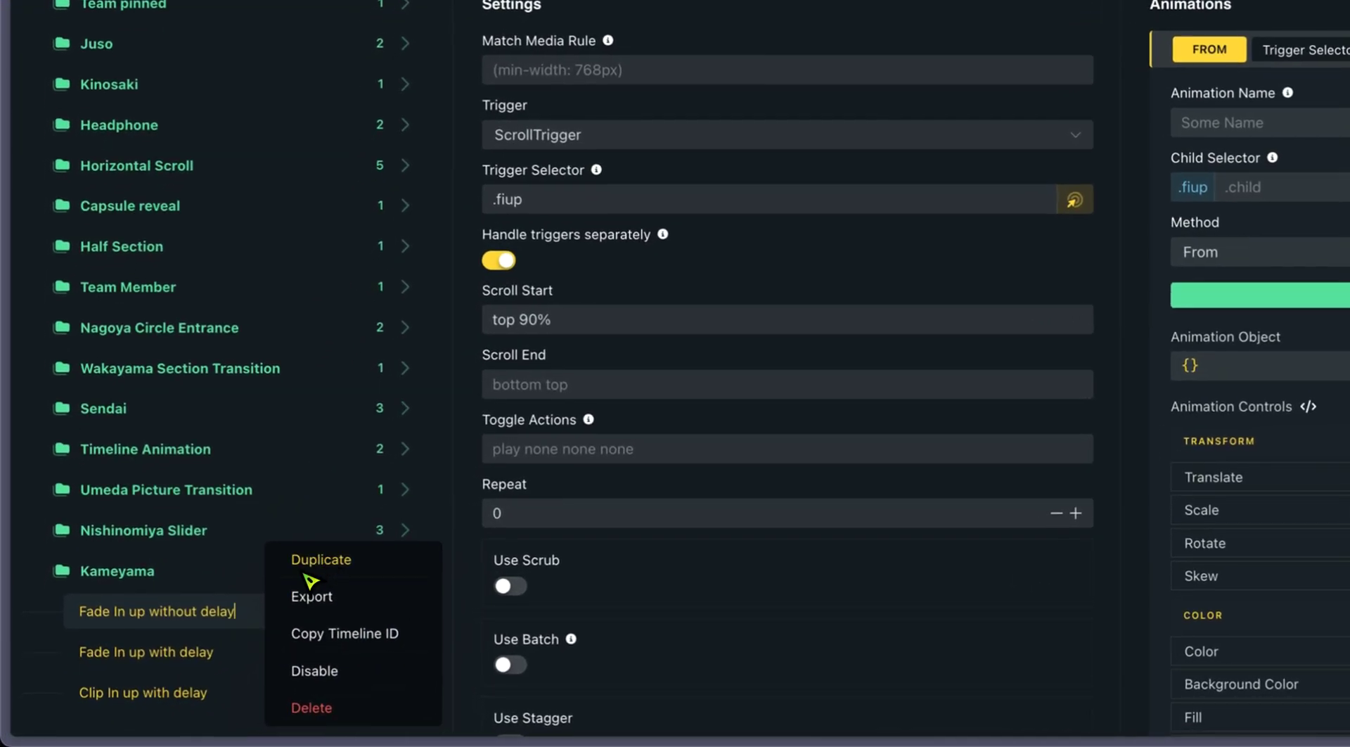
{"action": "left_click", "coordinate": [211, 652]}
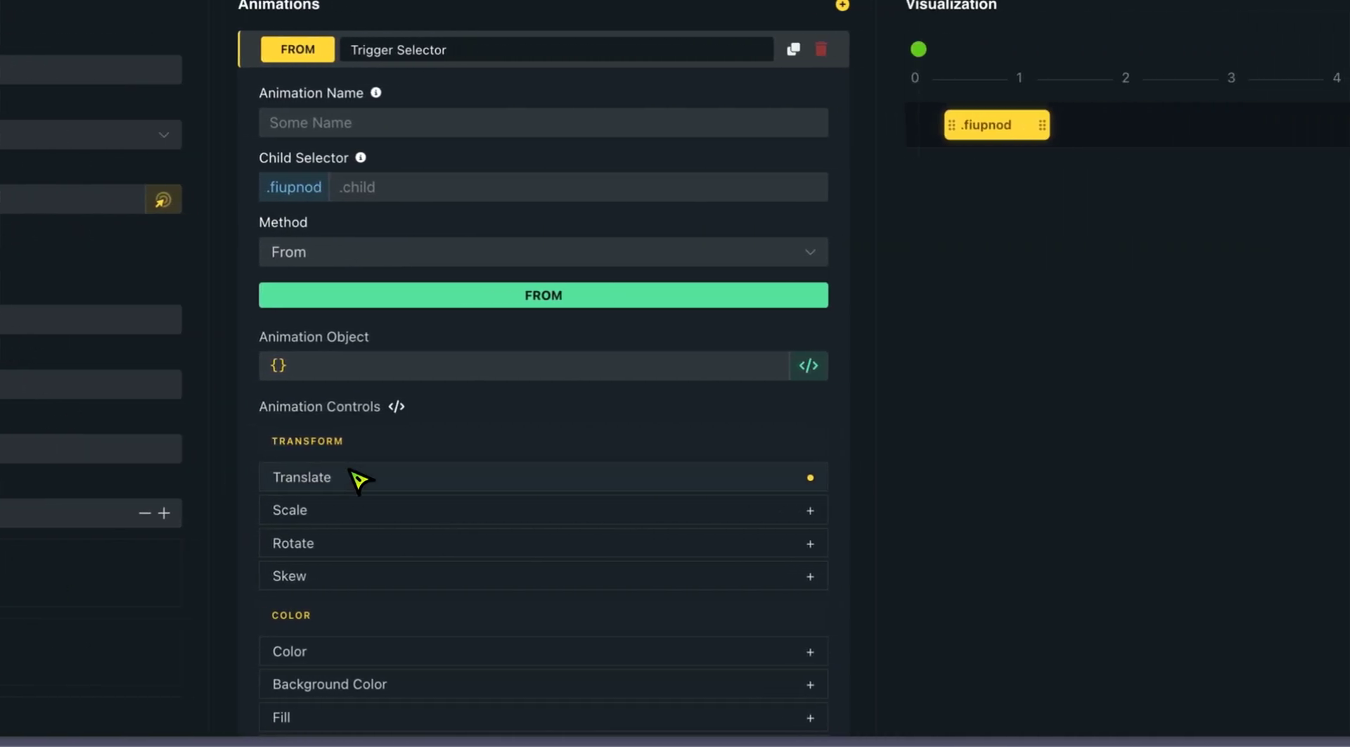
{"action": "scroll", "coordinate": [546, 478], "scroll_direction": "down", "scroll_amount": 12}
{"action": "scroll", "coordinate": [355, 481], "scroll_direction": "down", "scroll_amount": 2}
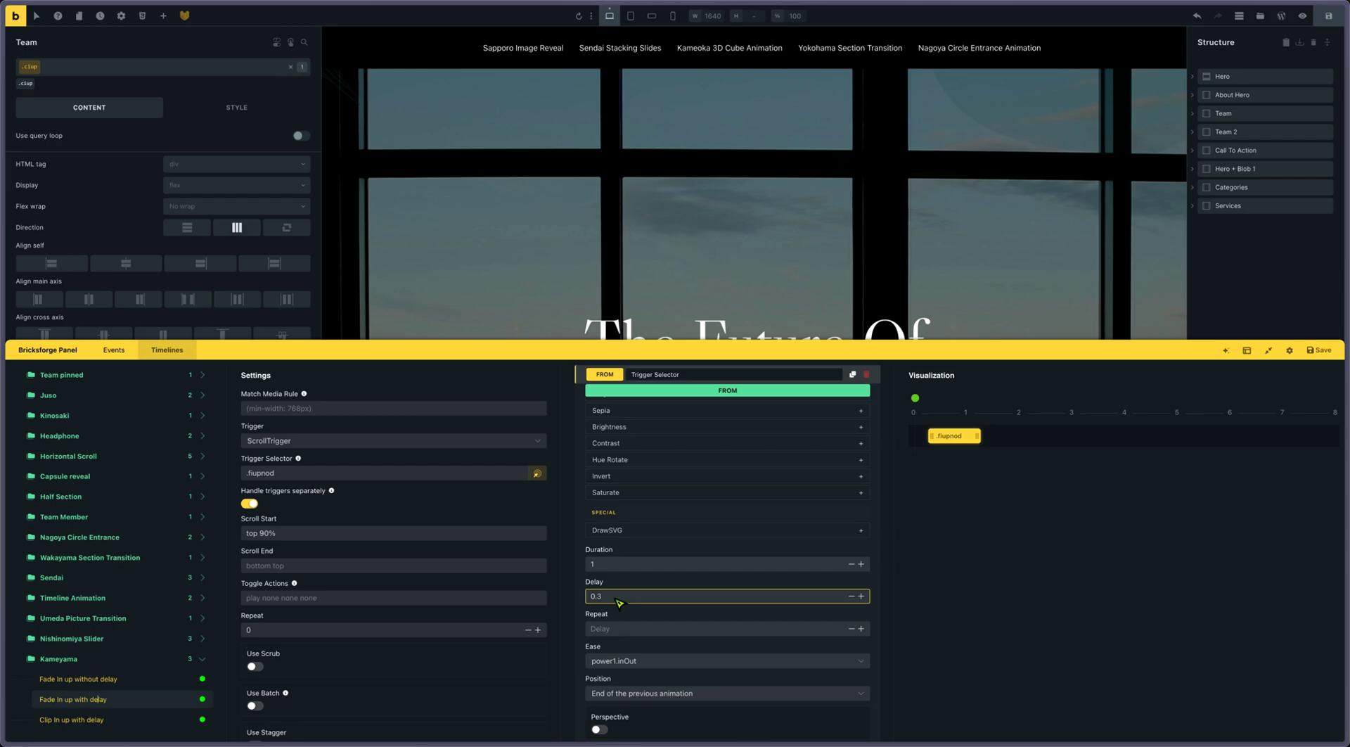
{"action": "scroll", "coordinate": [619, 603], "scroll_direction": "down", "scroll_amount": 3}
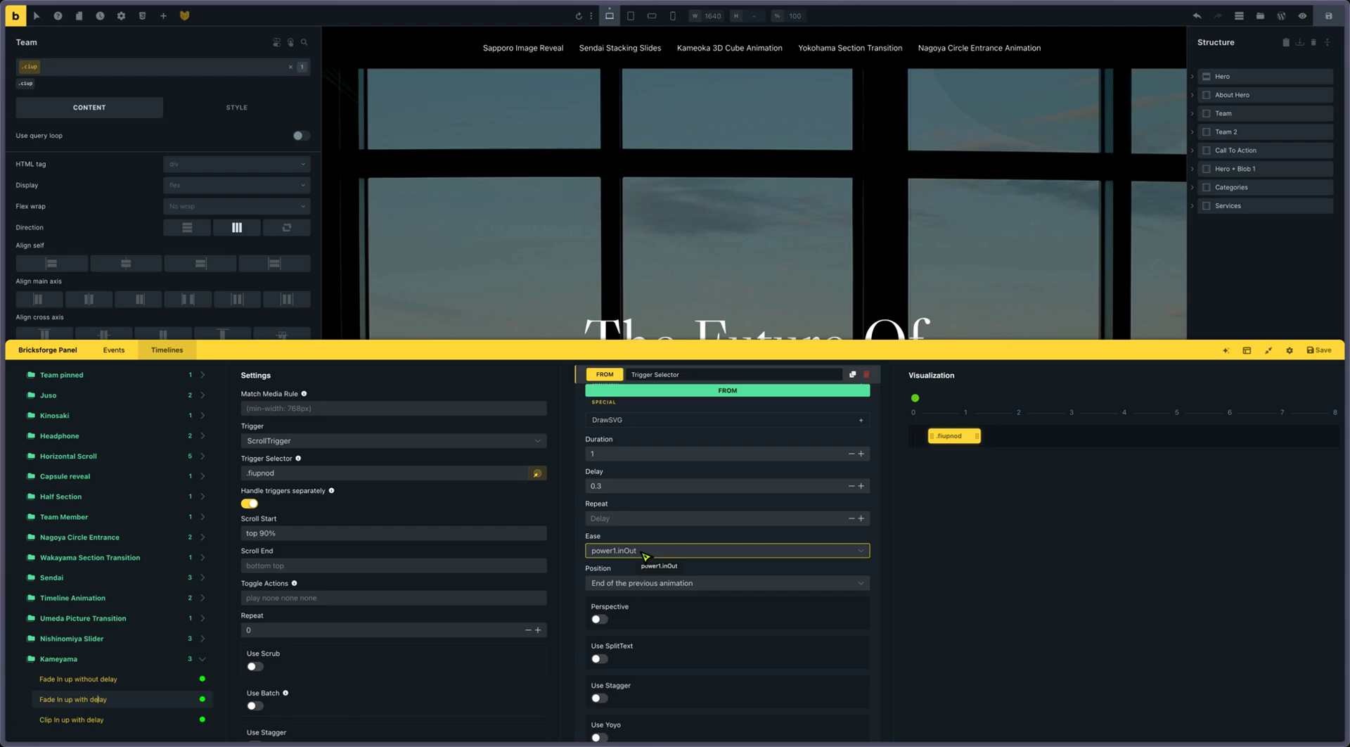
{"action": "scroll", "coordinate": [645, 555], "scroll_direction": "up", "scroll_amount": 10}
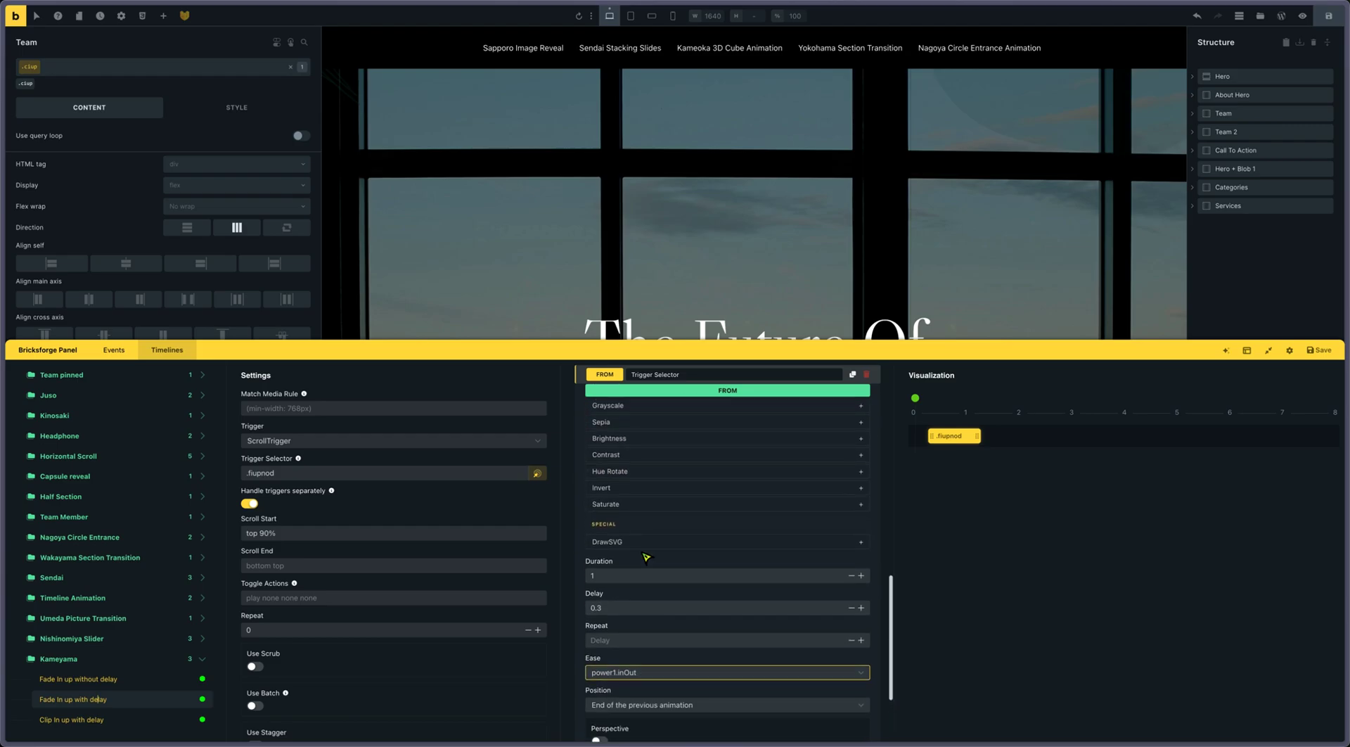
{"action": "scroll", "coordinate": [646, 557], "scroll_direction": "up", "scroll_amount": 3}
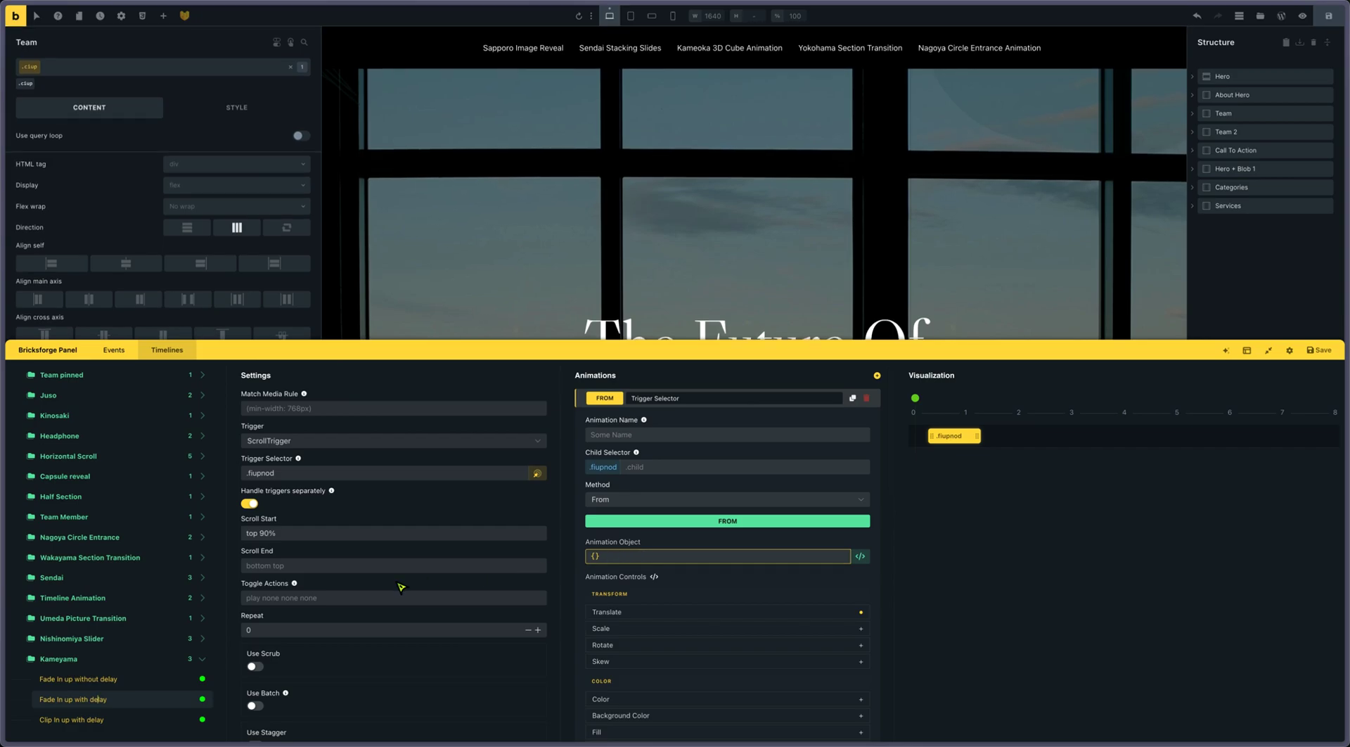
Open 'Clip In up with delay' and select its {clipPath:"inset(0 0 100% 0)"} animation object.
{"action": "left_click", "coordinate": [117, 725]}
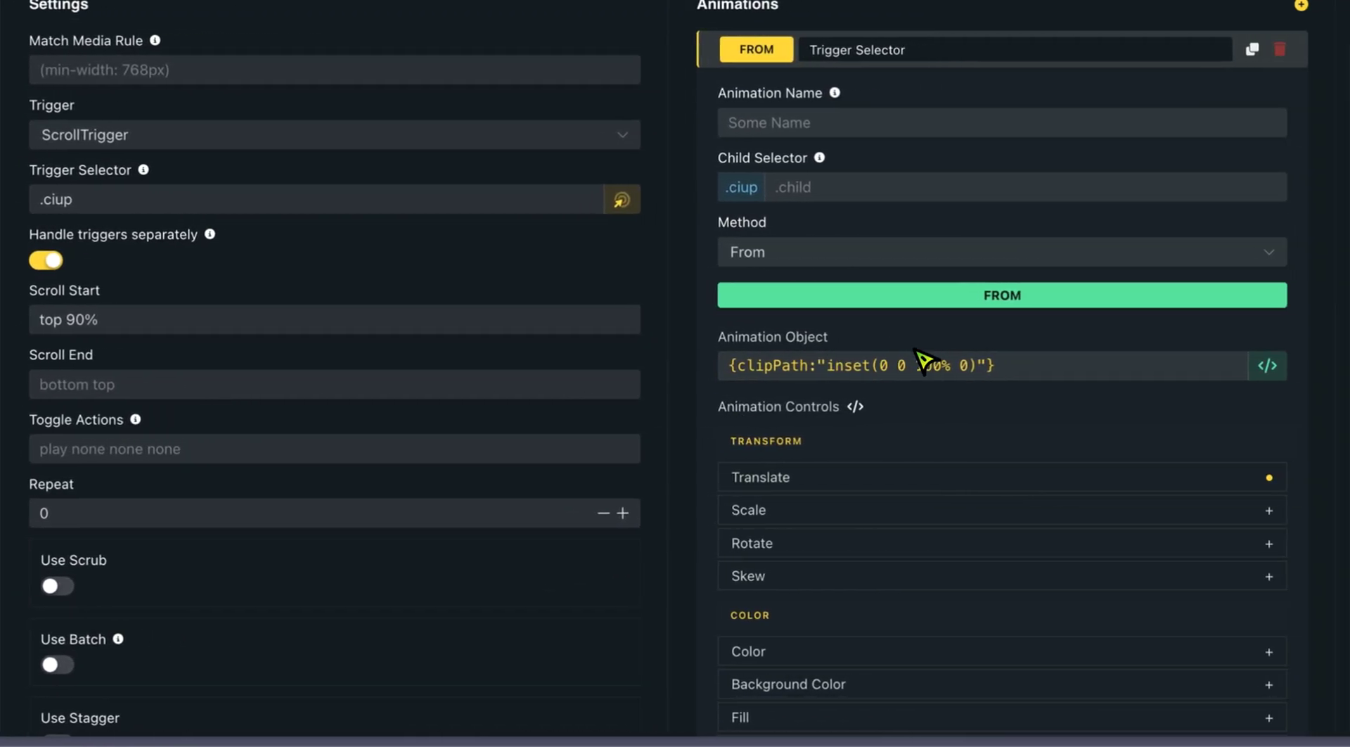
{"action": "left_click", "coordinate": [1020, 373]}
{"action": "left_click_drag", "start_coordinate": [1021, 373], "coordinate": [723, 371]}
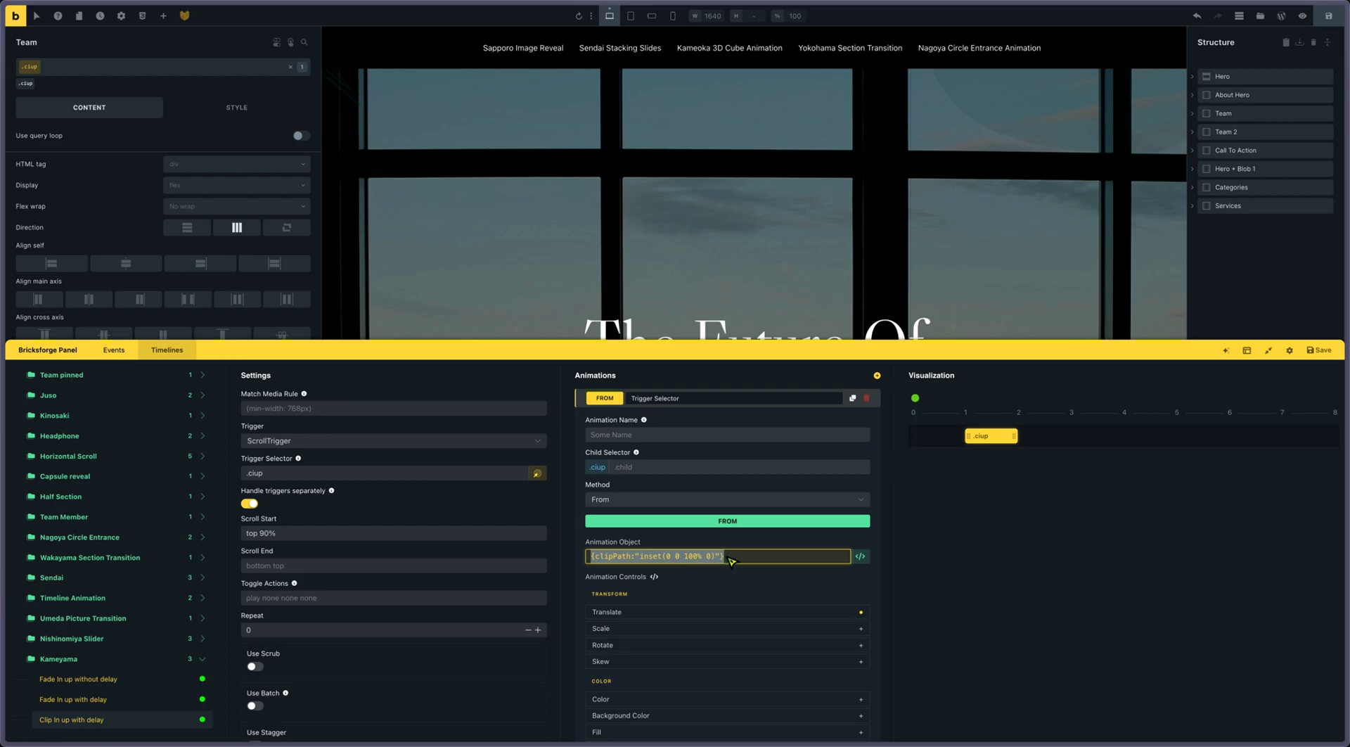
{"action": "left_click", "coordinate": [750, 563]}
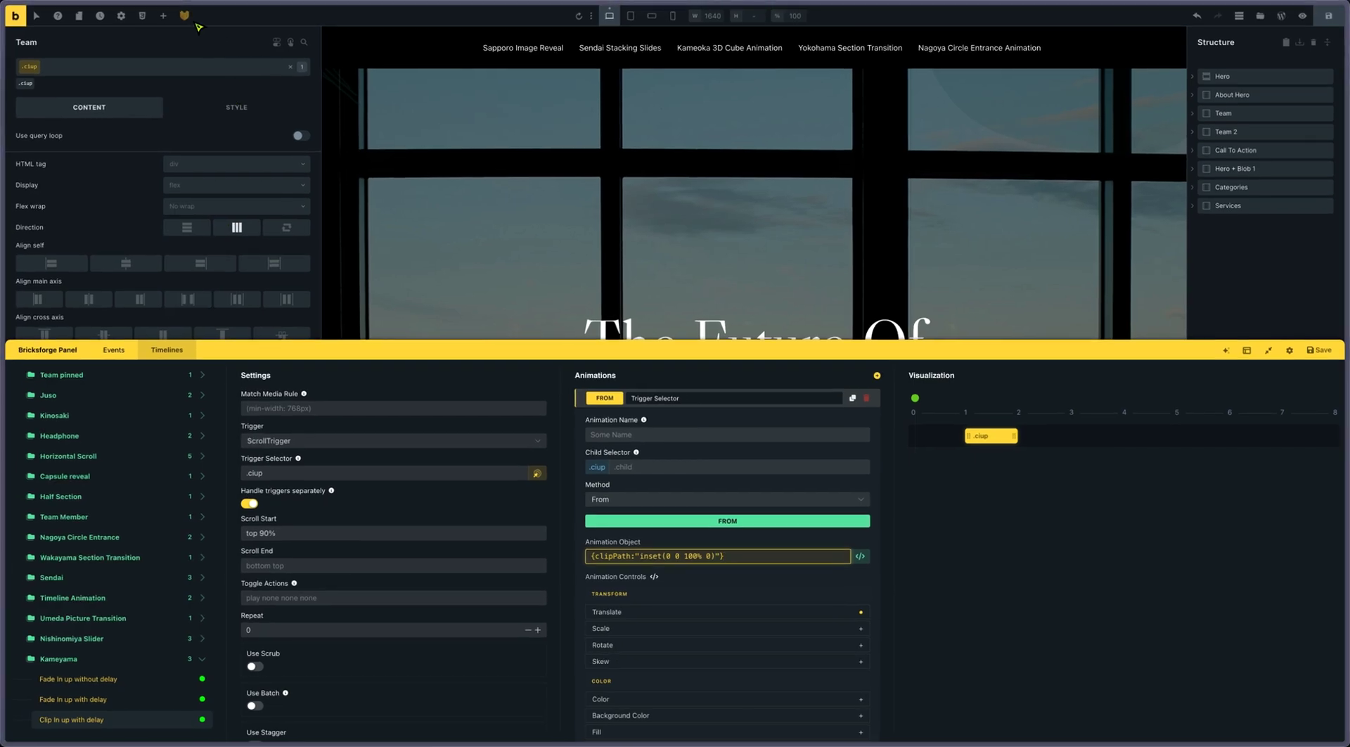
Hide the Bricksforge panel and inspect the classes on the Hero container and About Hero Images.
{"action": "left_click", "coordinate": [187, 17]}
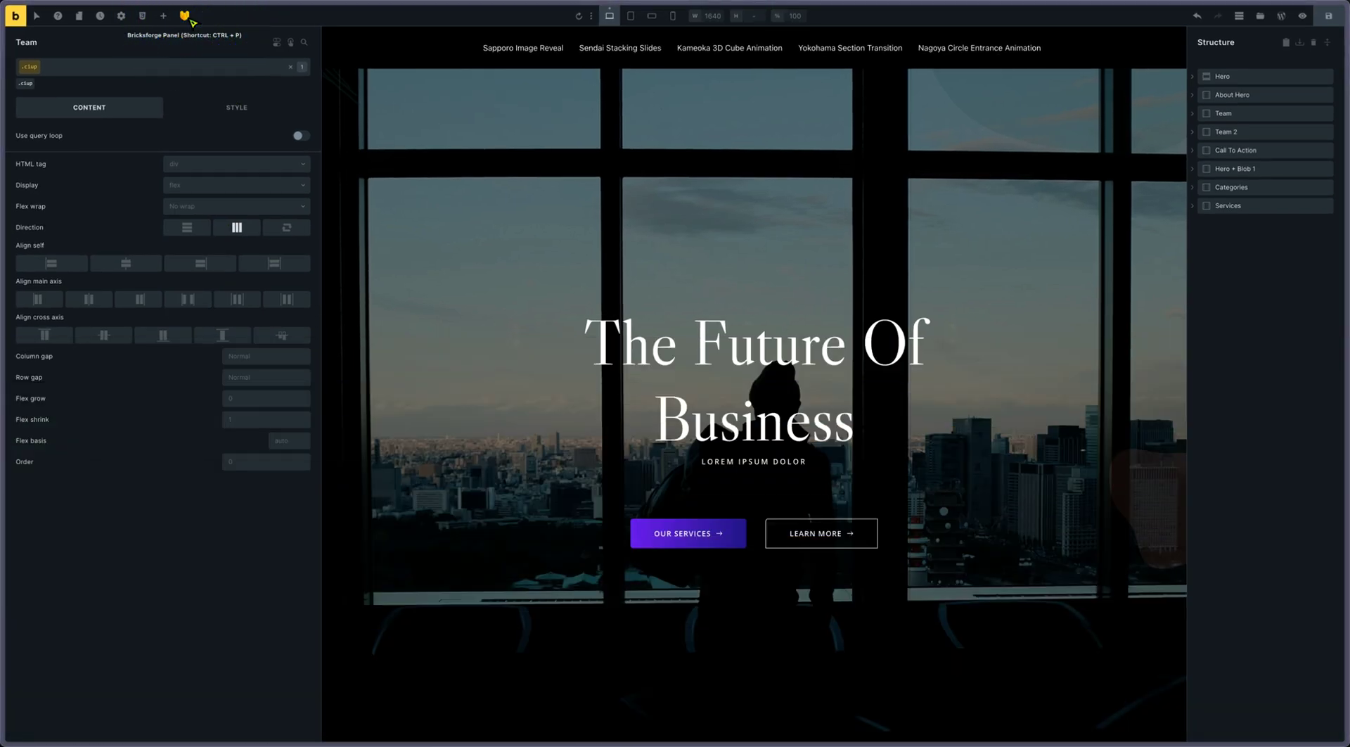
{"action": "left_click", "coordinate": [1196, 79]}
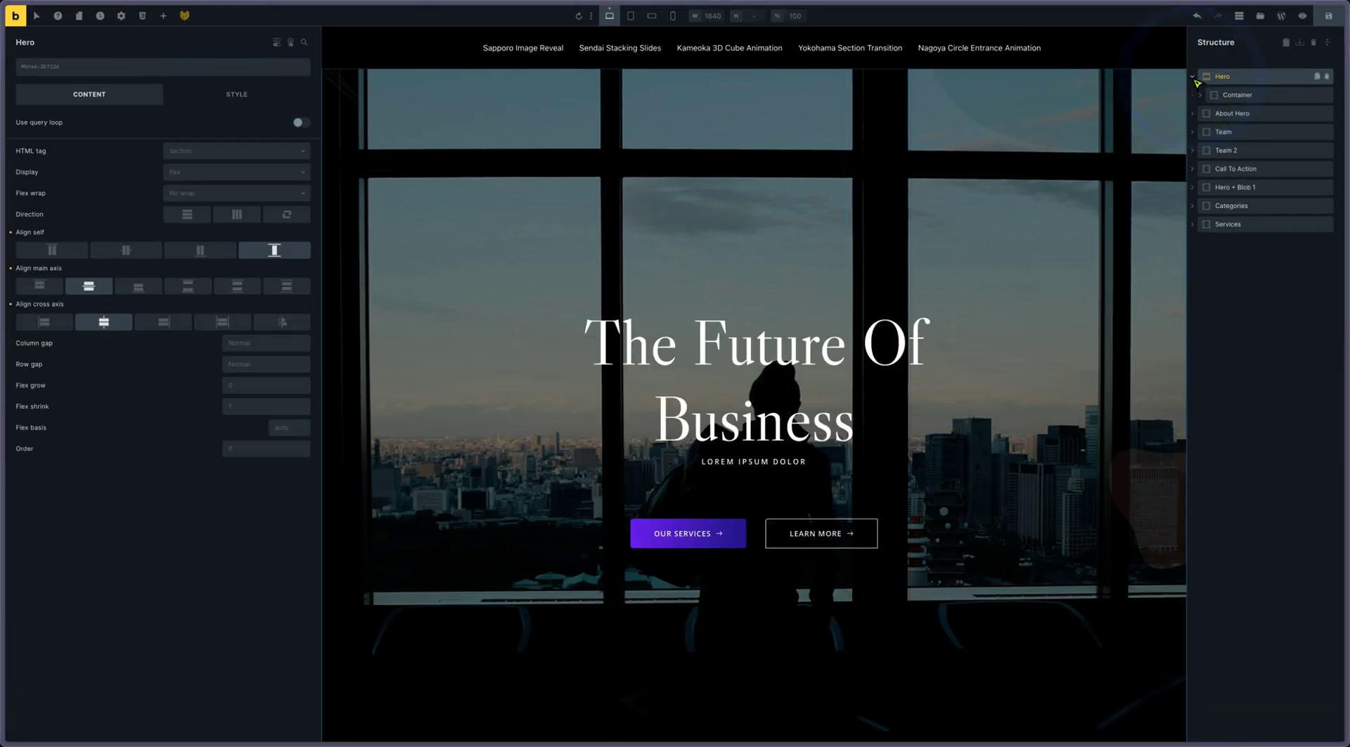
{"action": "left_click", "coordinate": [1232, 98]}
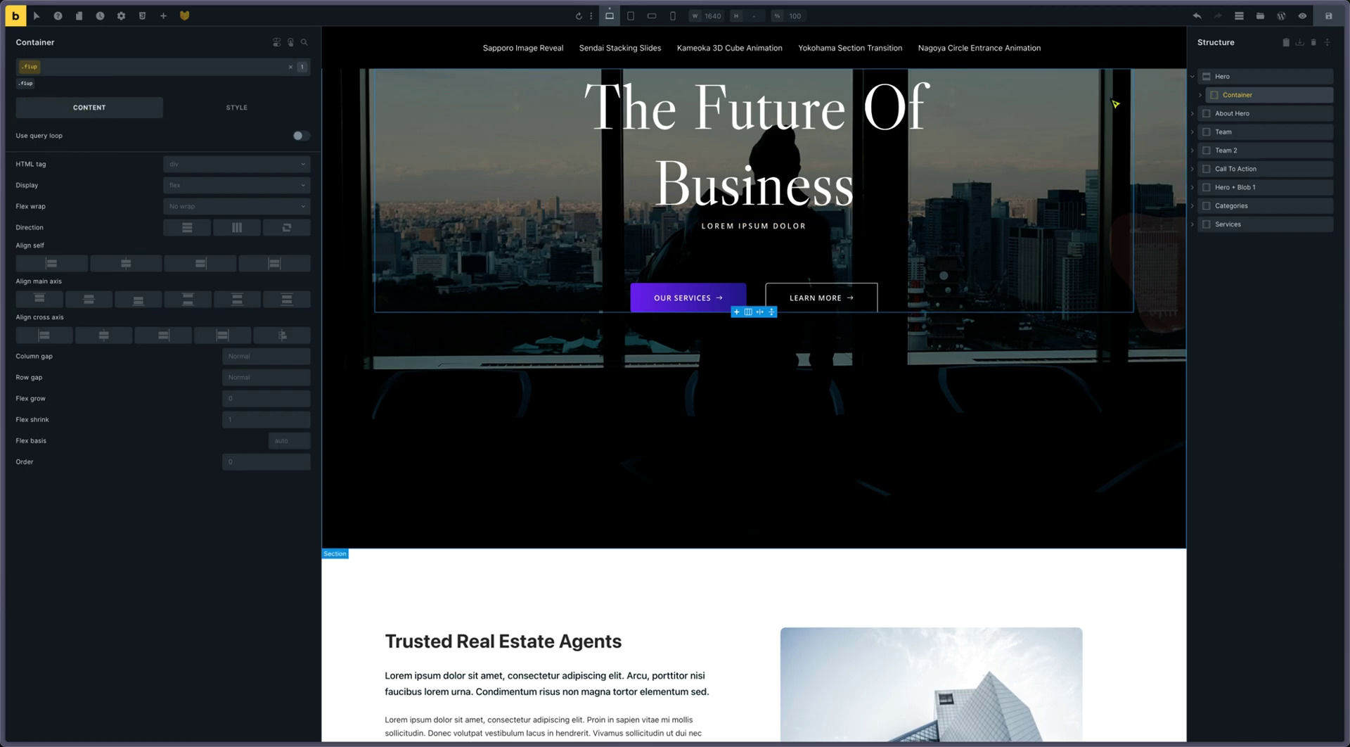
{"action": "left_click", "coordinate": [1199, 117]}
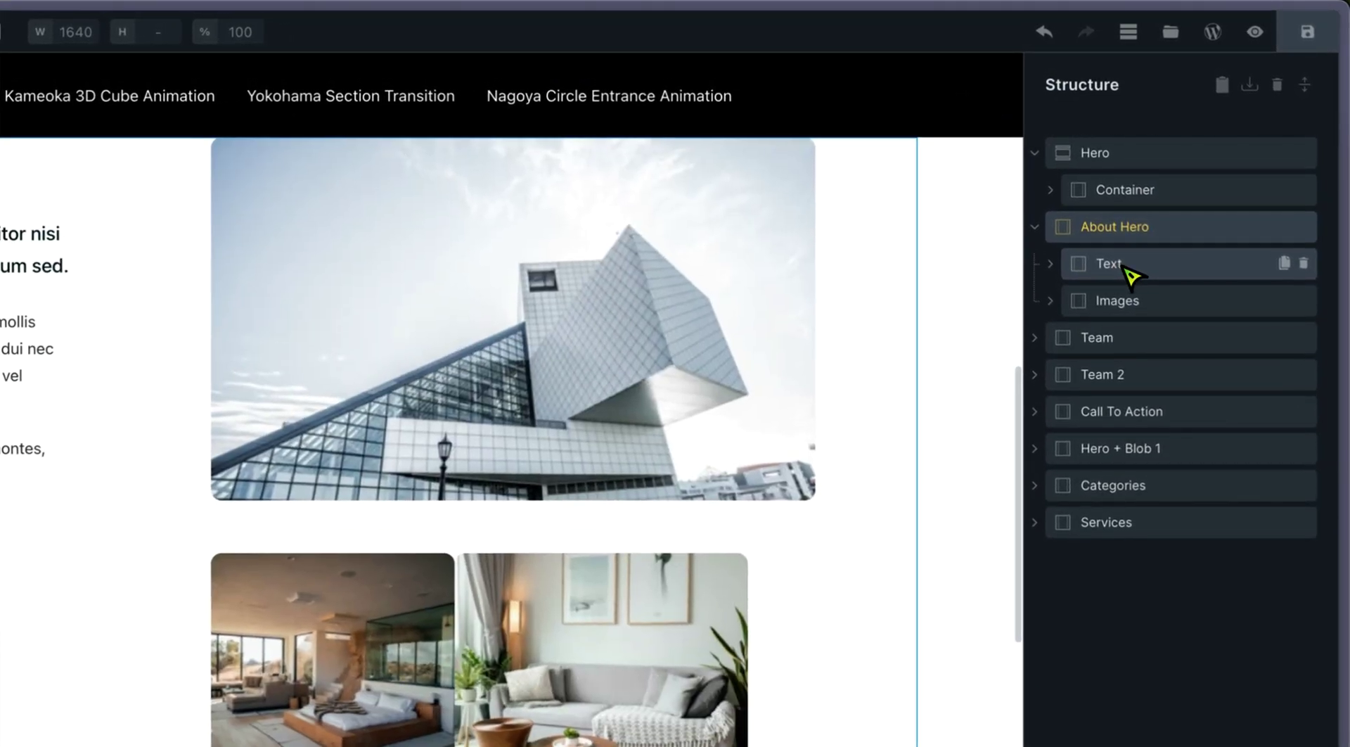
{"action": "left_click", "coordinate": [1237, 133]}
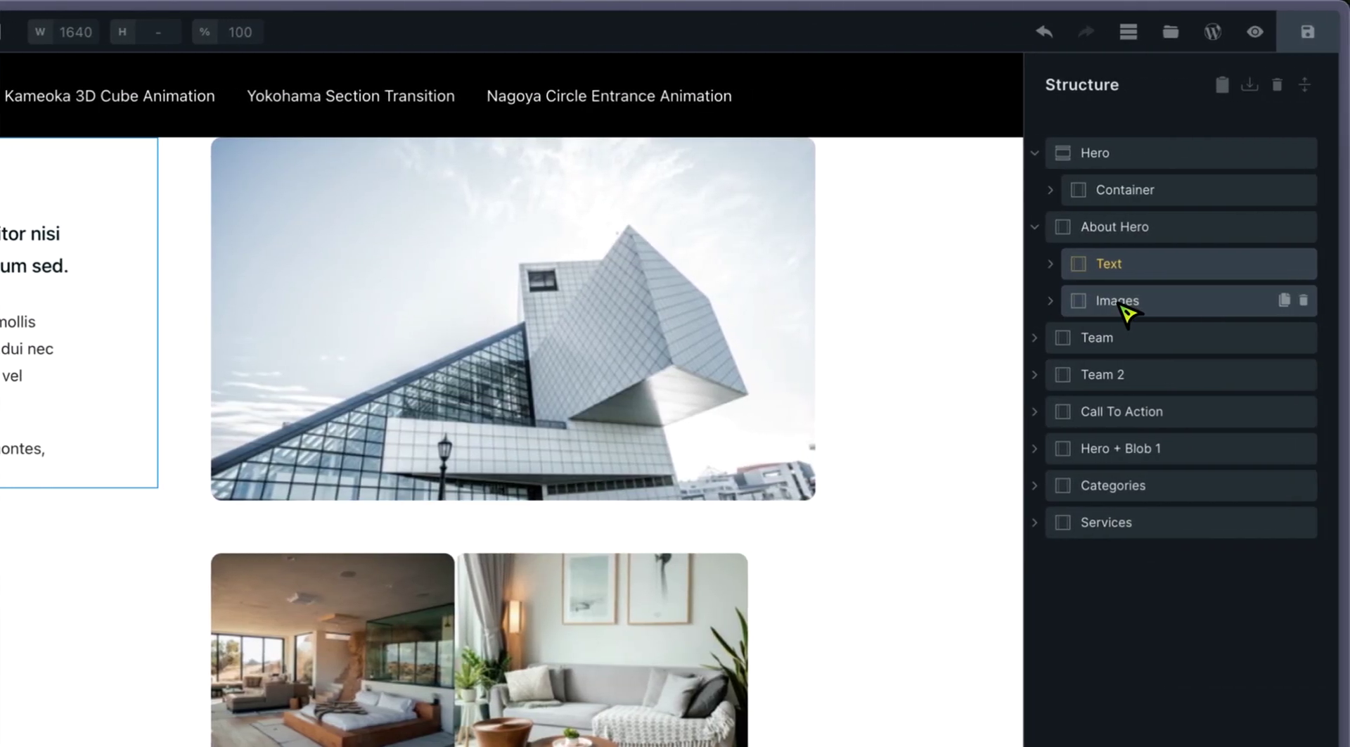
{"action": "left_click", "coordinate": [1121, 302]}
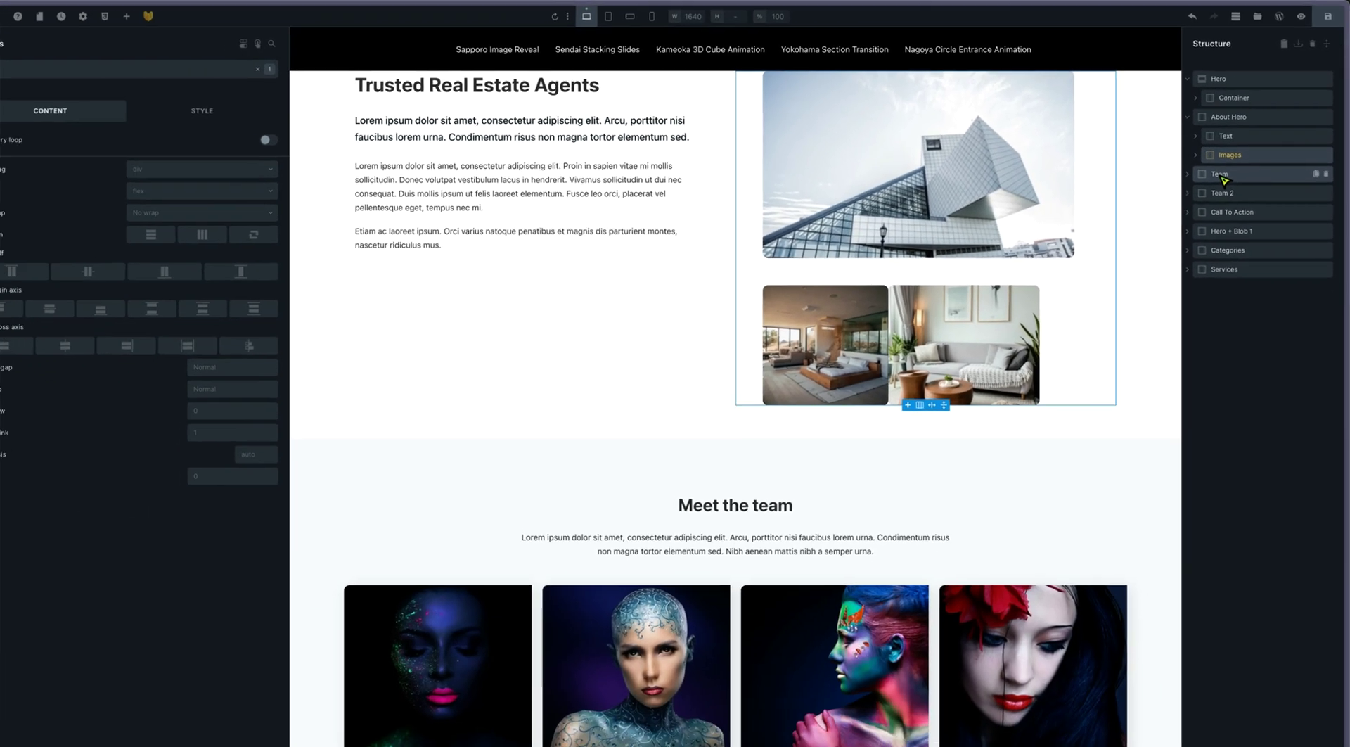
Check the Team section's .fiup container and the Team 2 cards' .clup class.
{"action": "left_click", "coordinate": [1222, 176]}
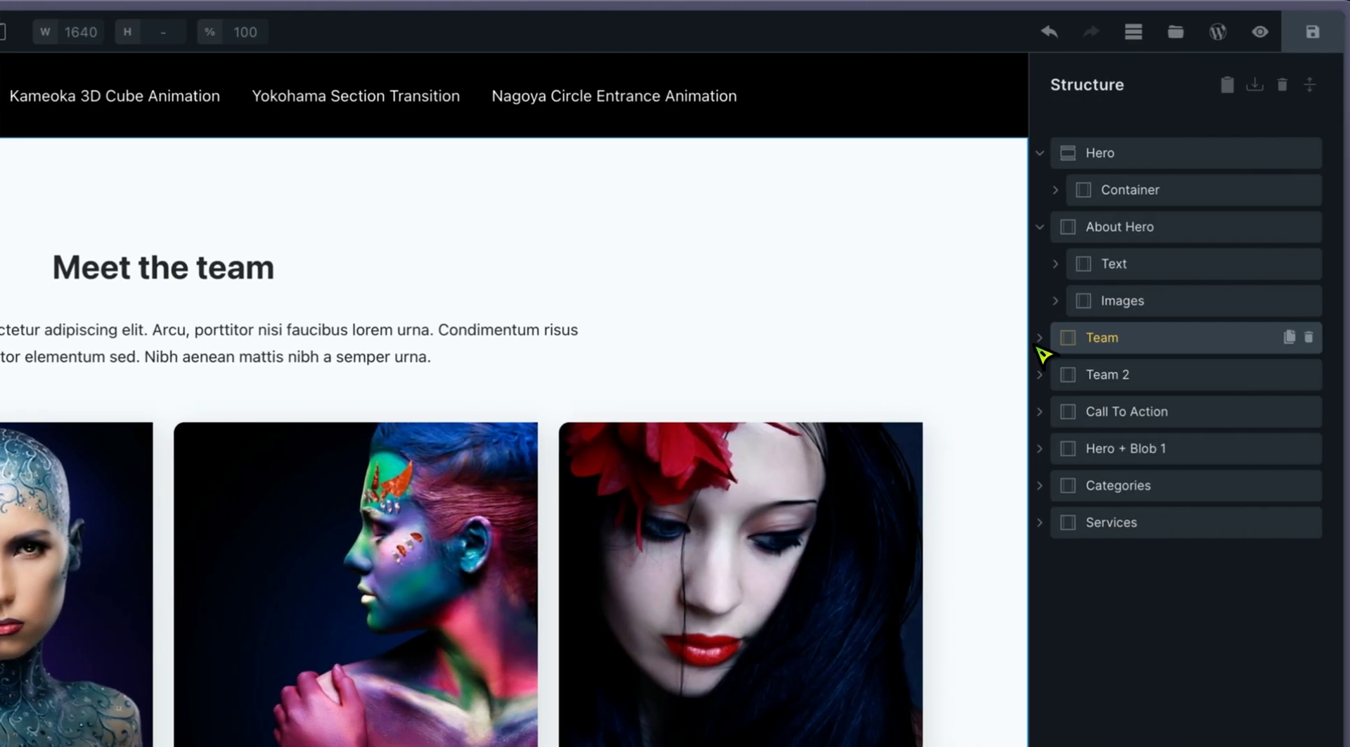
{"action": "left_click", "coordinate": [1040, 337]}
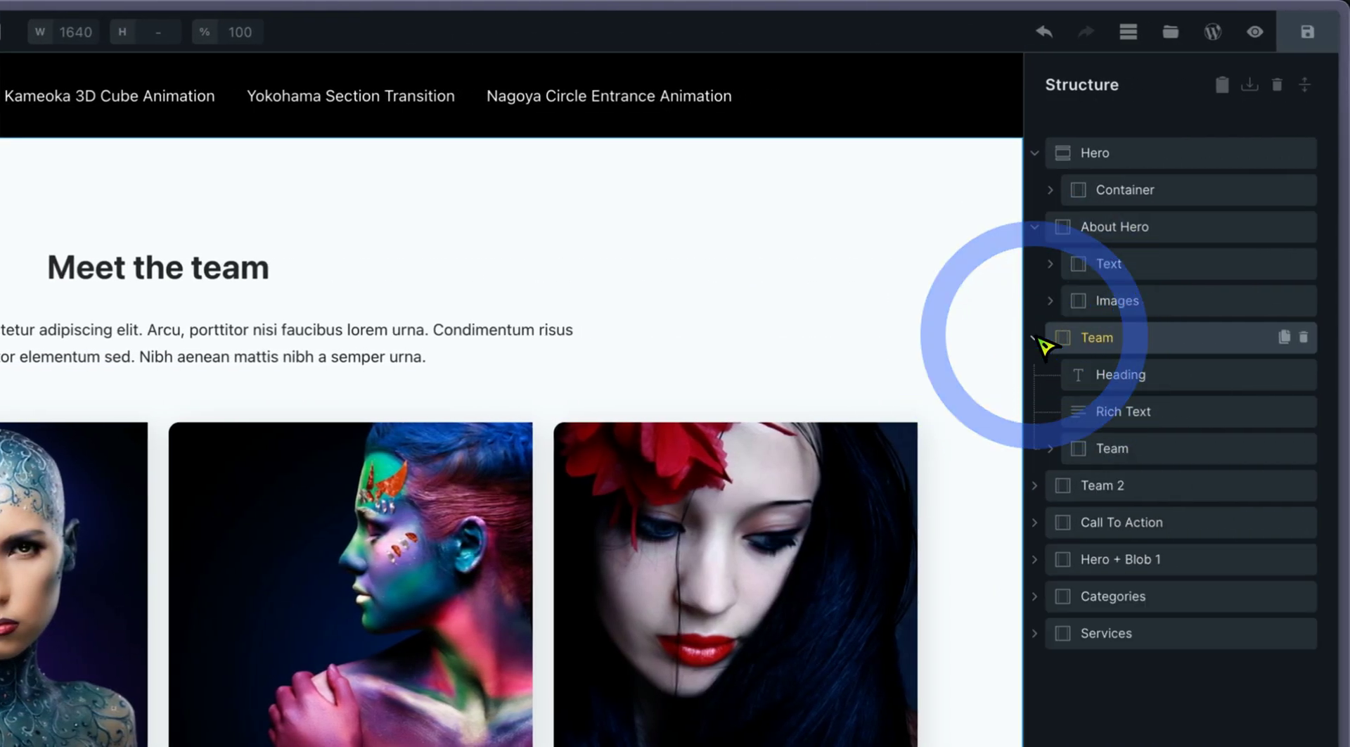
{"action": "left_click", "coordinate": [1107, 450]}
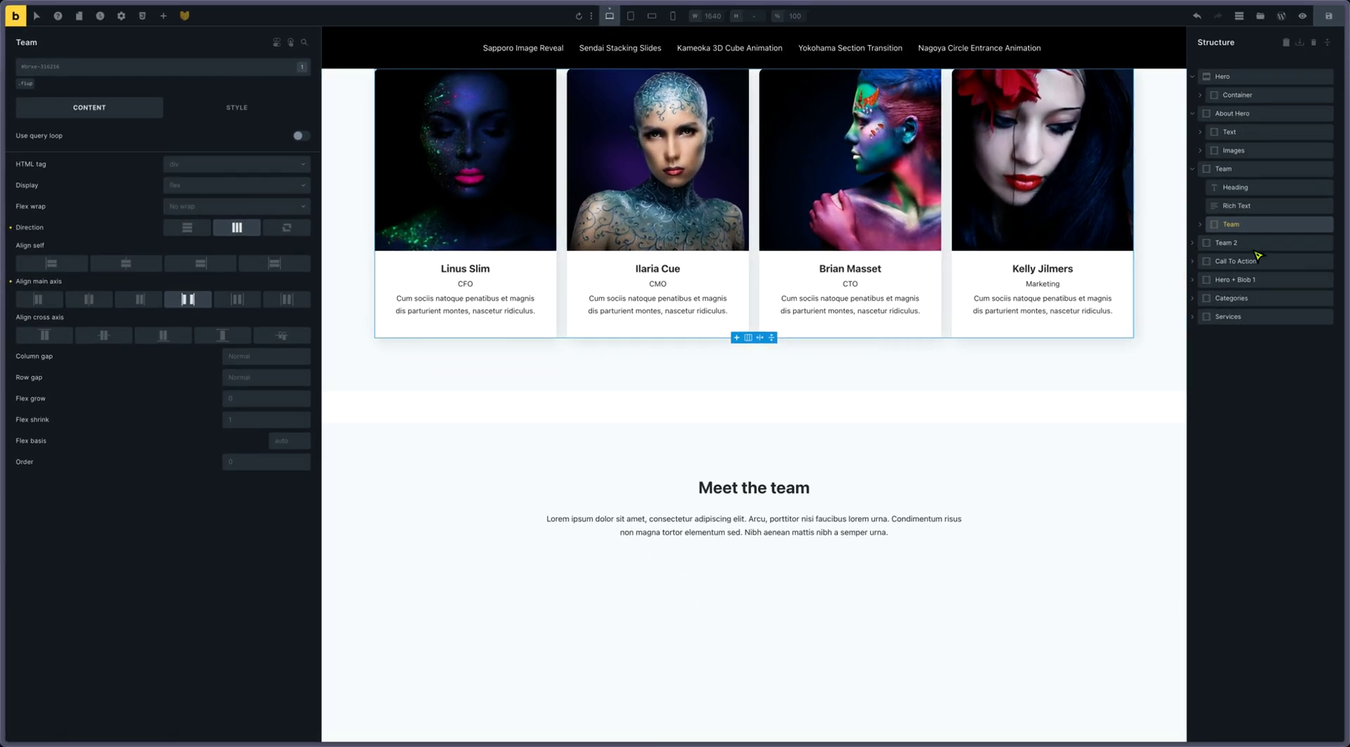
{"action": "left_click", "coordinate": [1199, 244]}
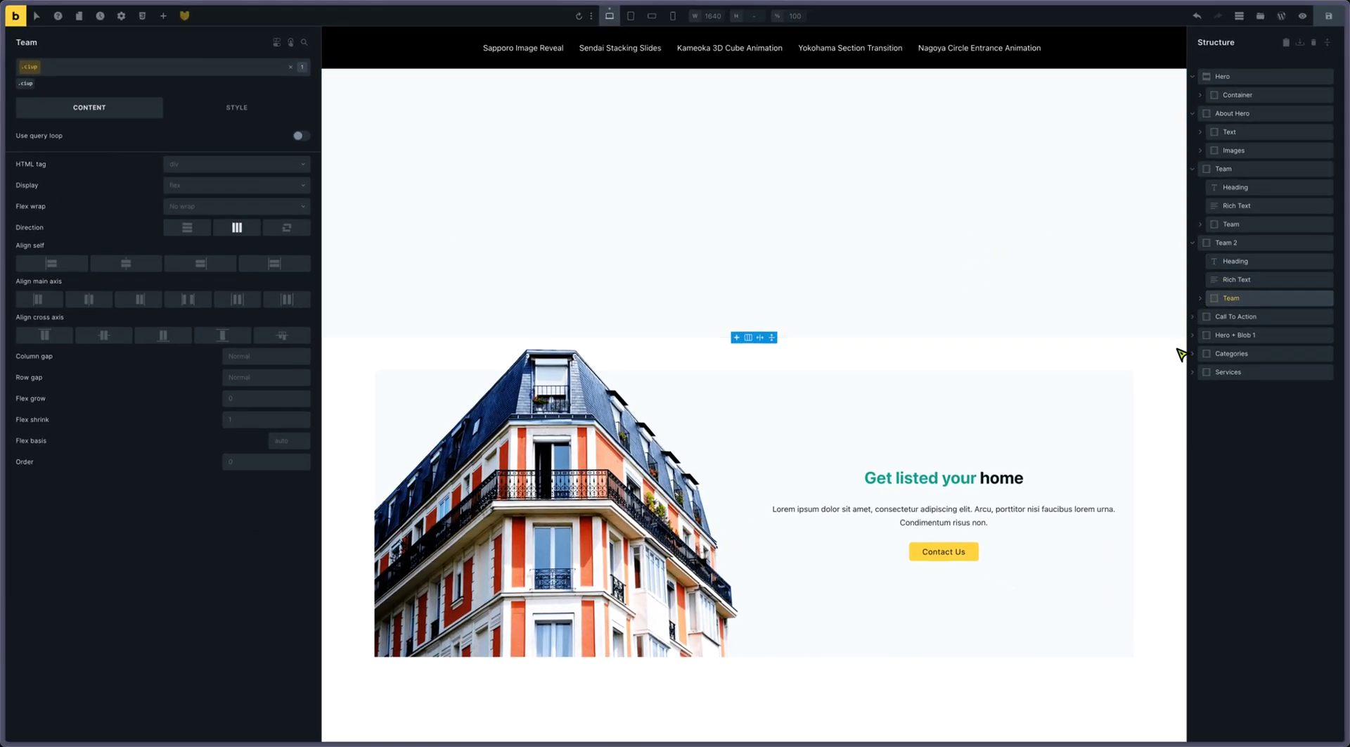
Inspect the Call To Action Image and Content (.ciup) classes, then save the Bricksforge timelines.
{"action": "left_click", "coordinate": [1197, 320]}
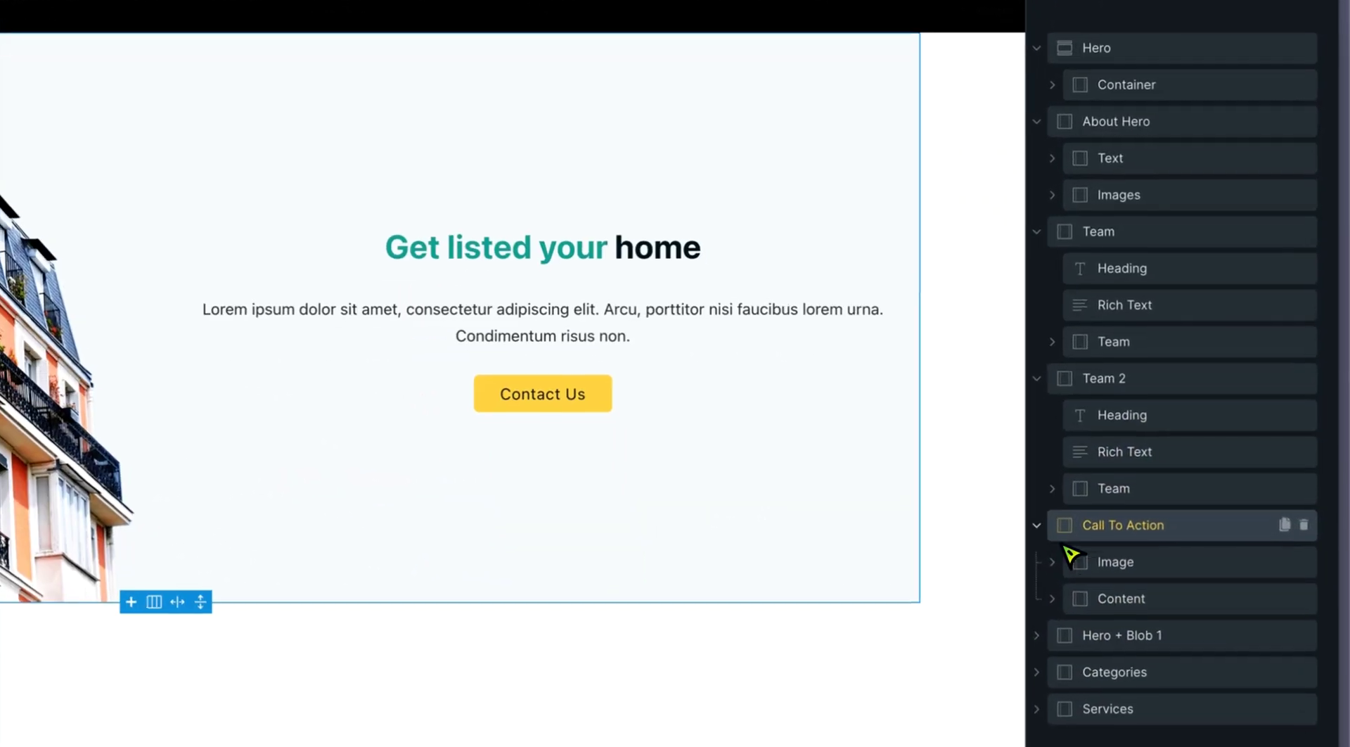
{"action": "left_click", "coordinate": [1230, 336]}
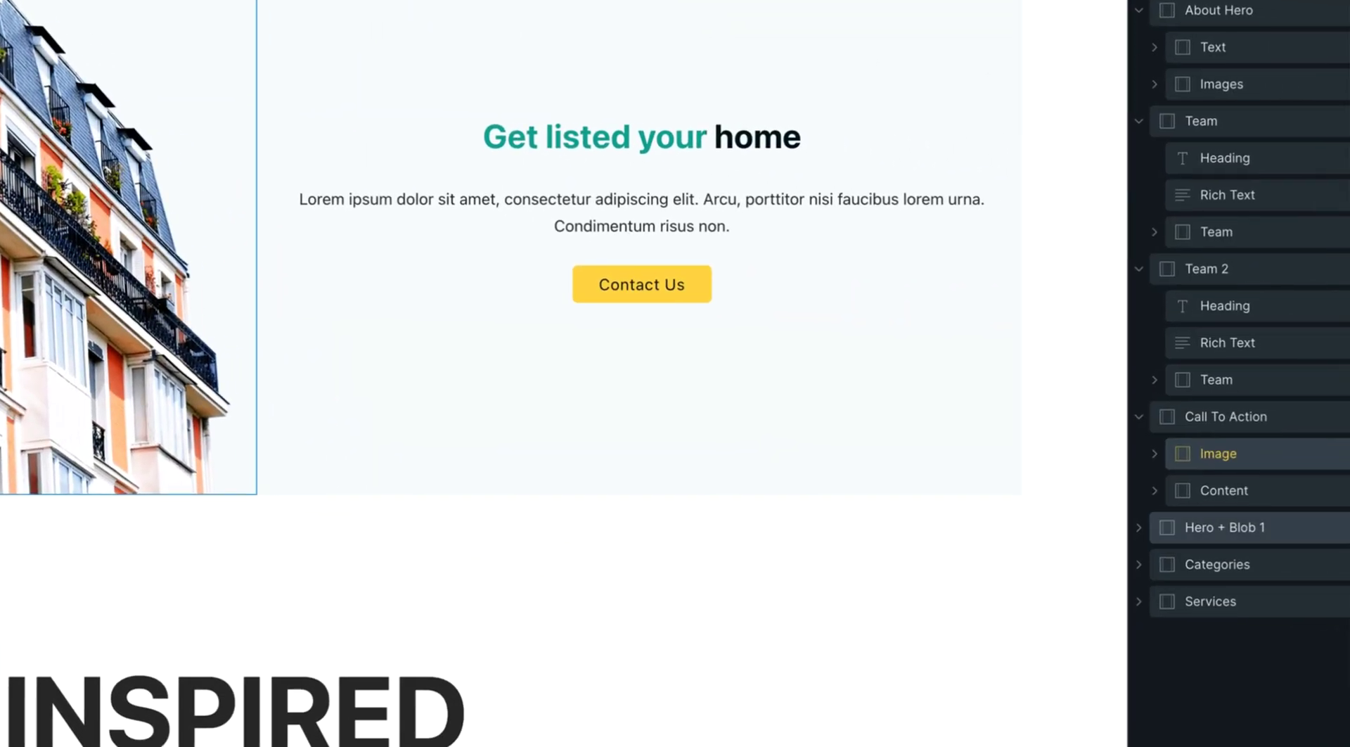
{"action": "left_click", "coordinate": [1159, 496]}
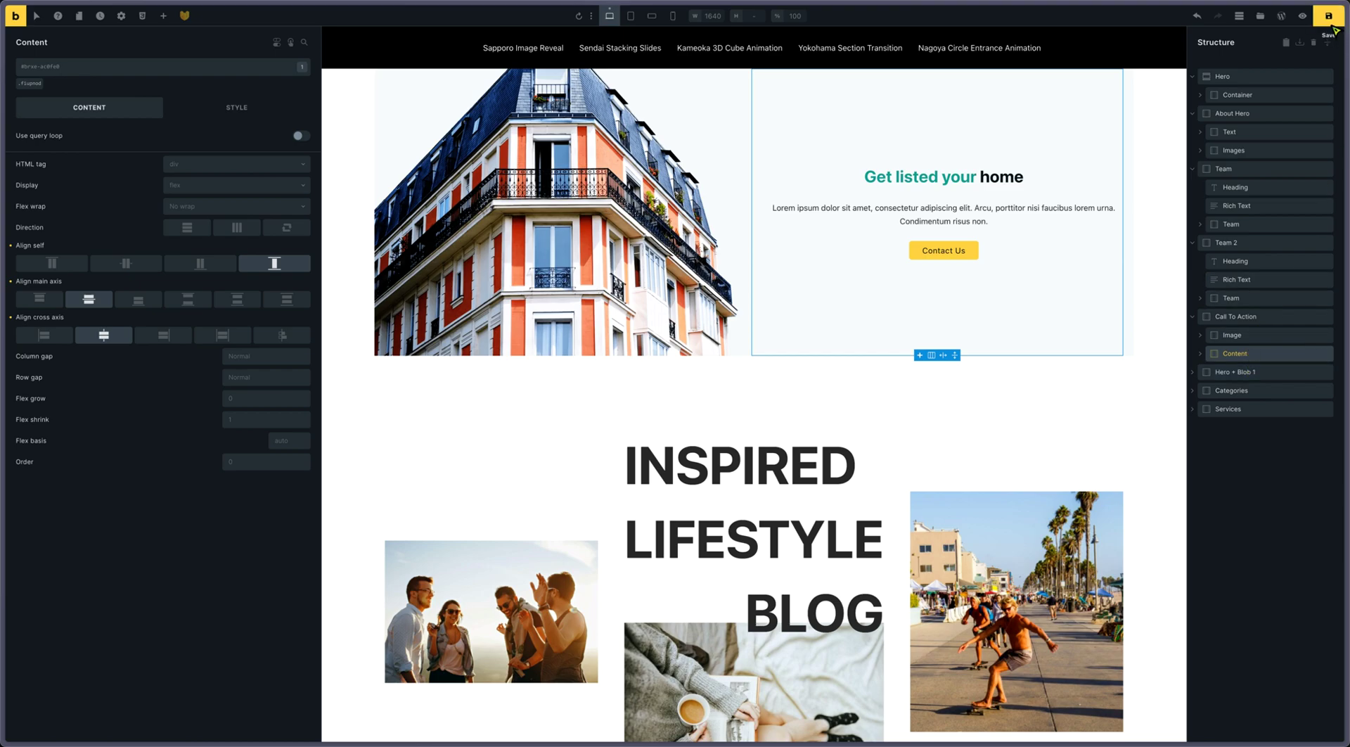
{"action": "left_click", "coordinate": [185, 16]}
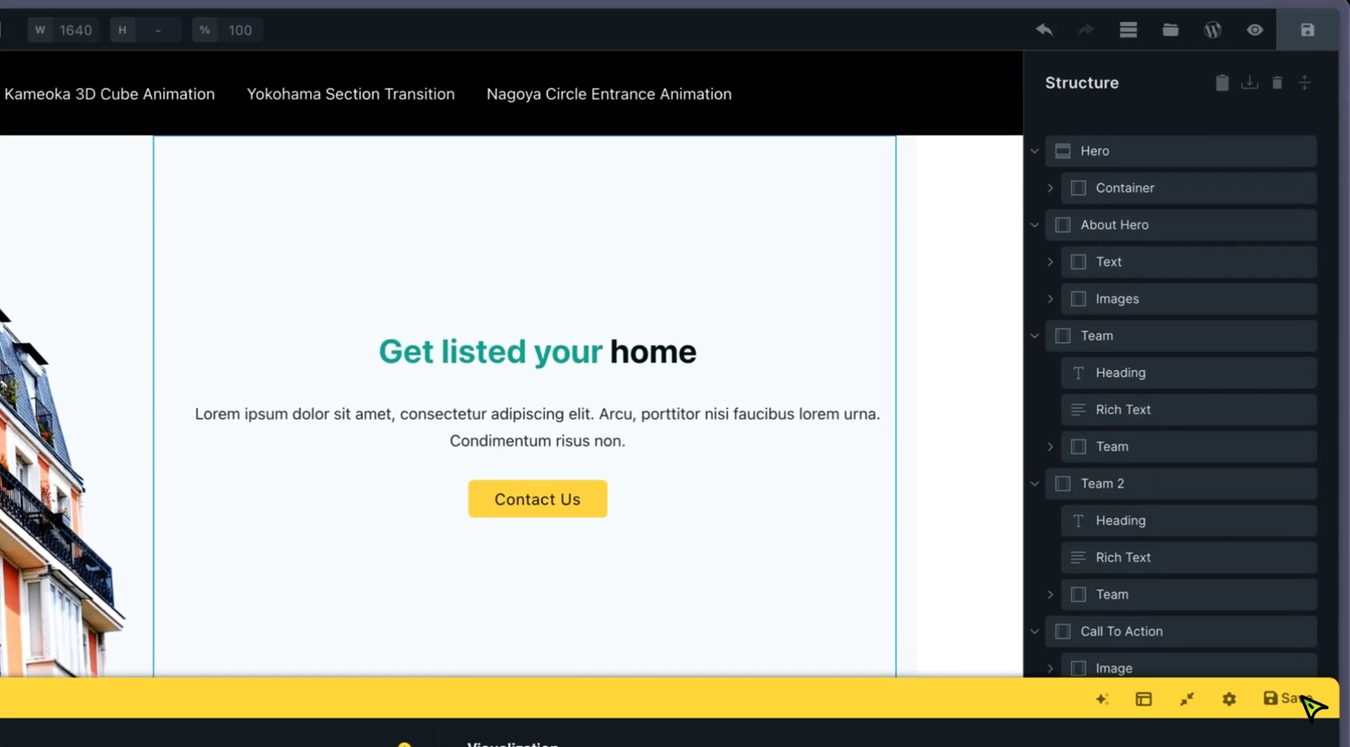
{"action": "left_click", "coordinate": [1308, 600]}
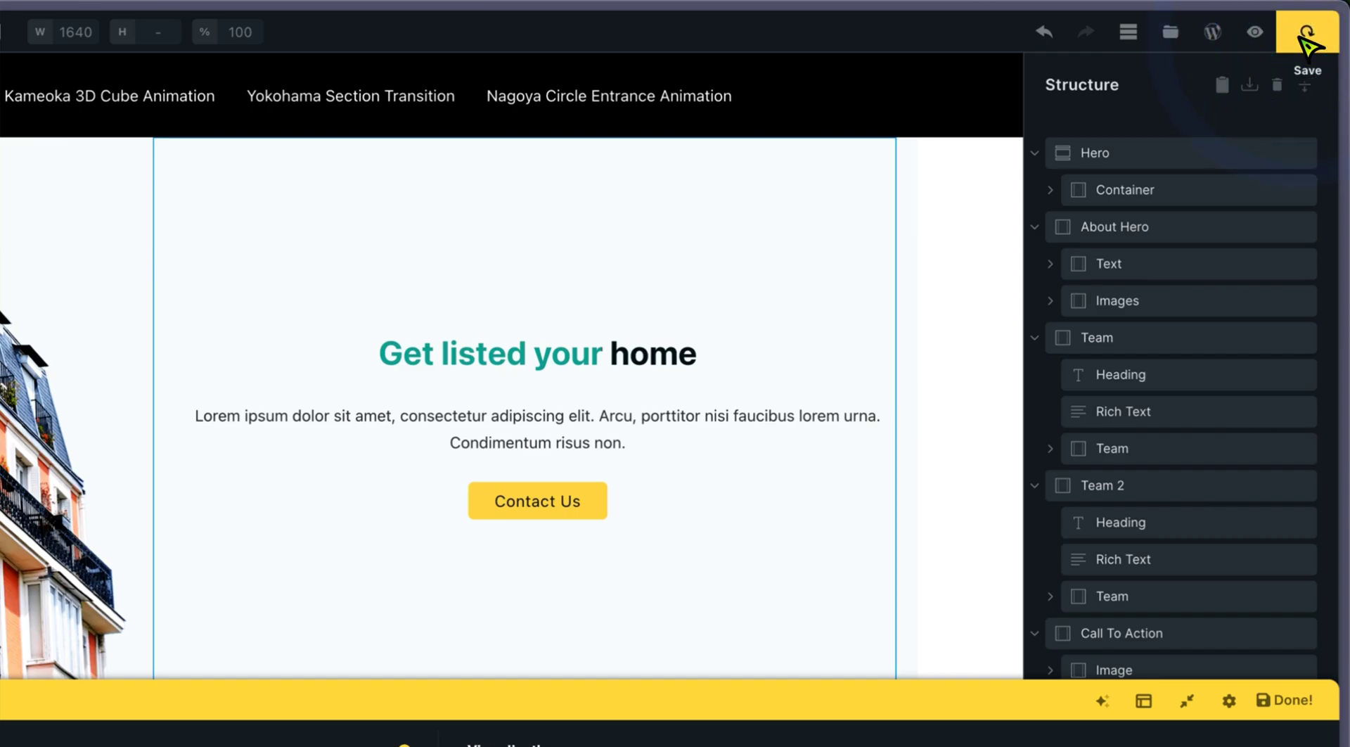